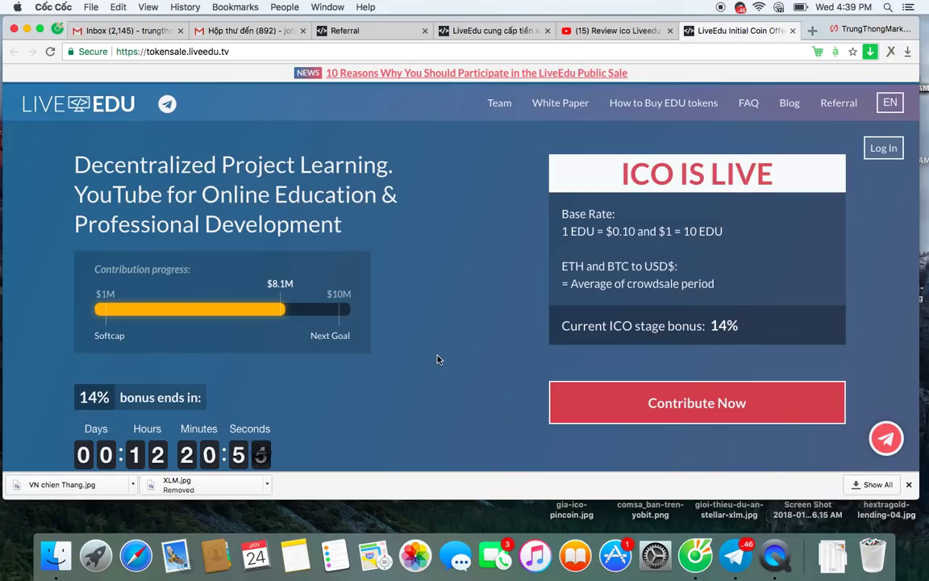
scroll(291, 394, "down", 10)
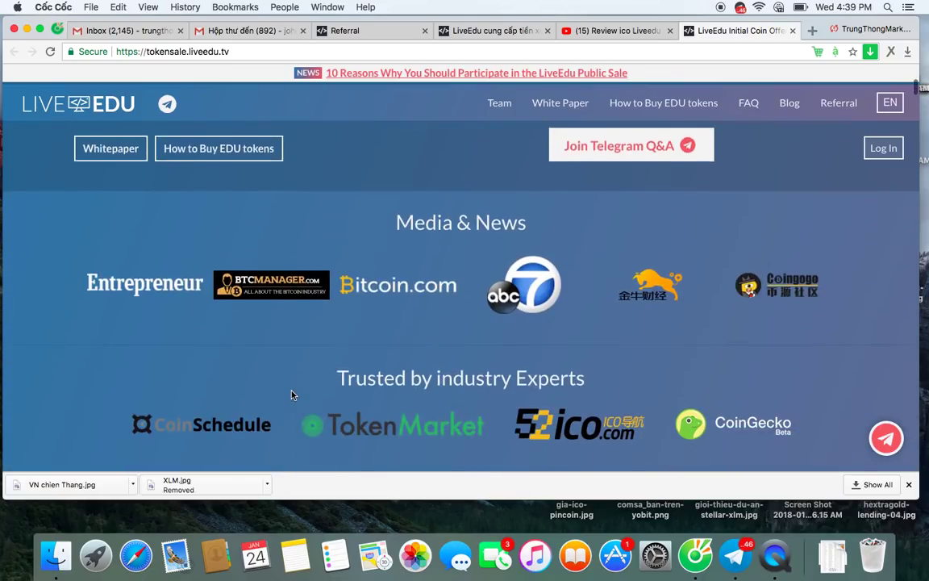
scroll(292, 394, "up", 10)
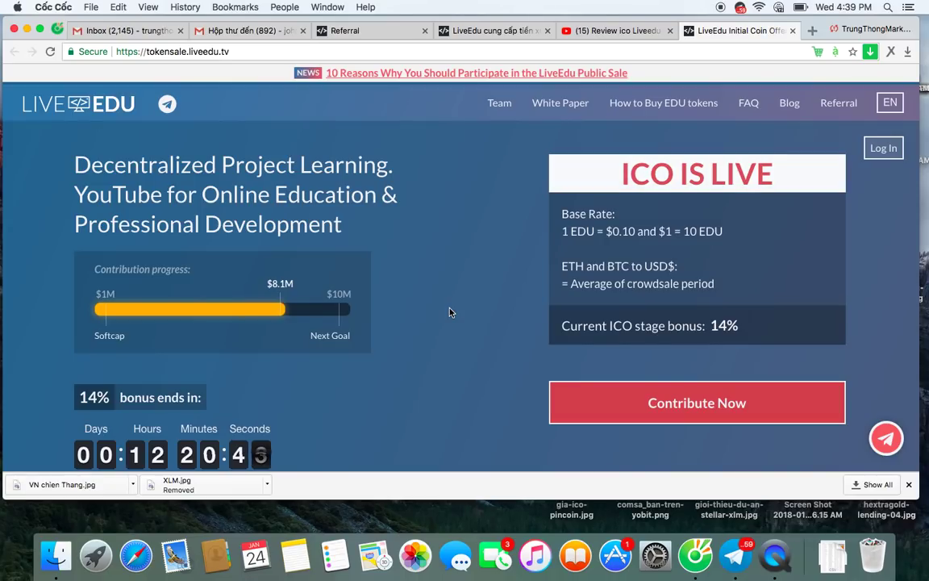
Copy the existing referral link from the referral links list on the Referral Program page.
left_click(360, 32)
scroll(431, 334, "down", 5)
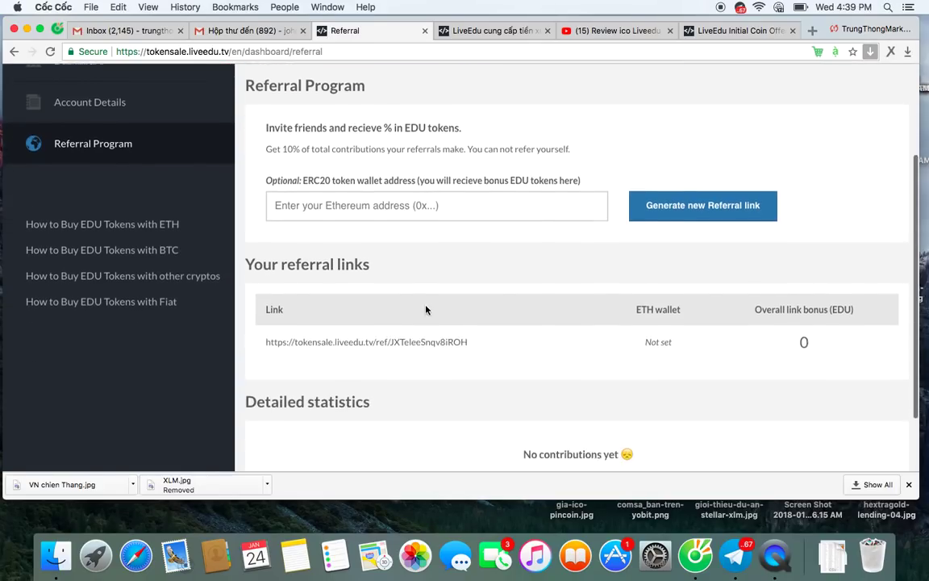
left_click_drag(492, 264, 271, 260)
key("super+c")
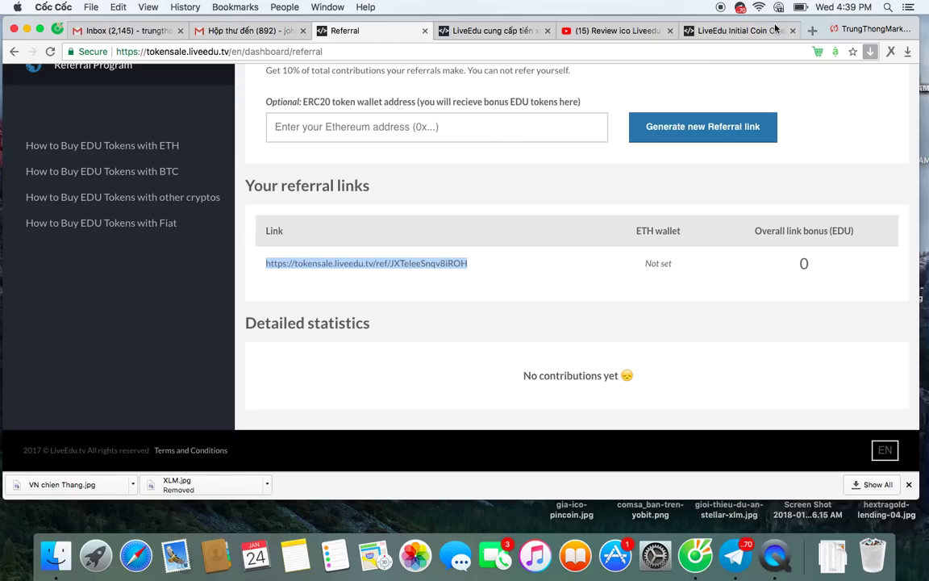
Open the copied referral link in a new browser tab and continue to the LiveEdu token sale site.
key("super+t")
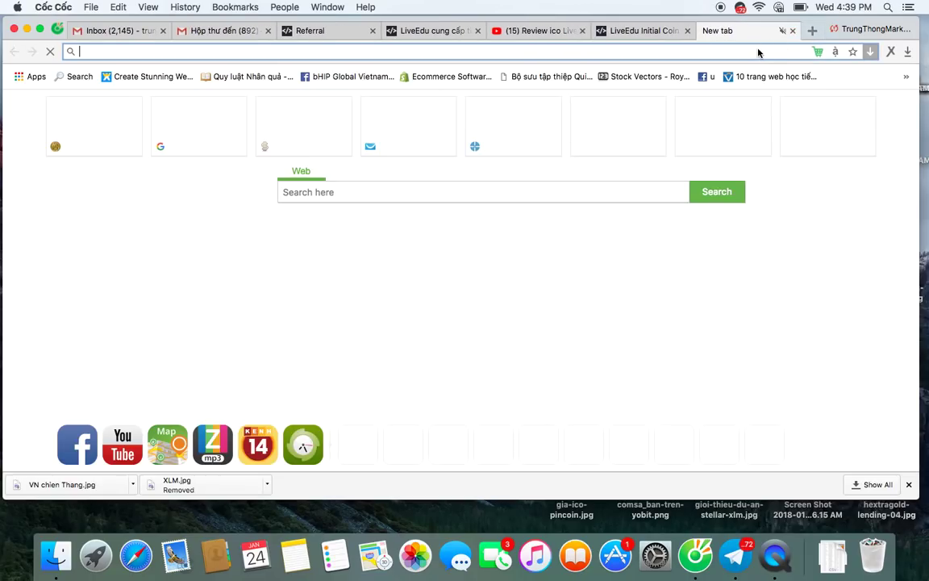
key("super+v")
key("Return")
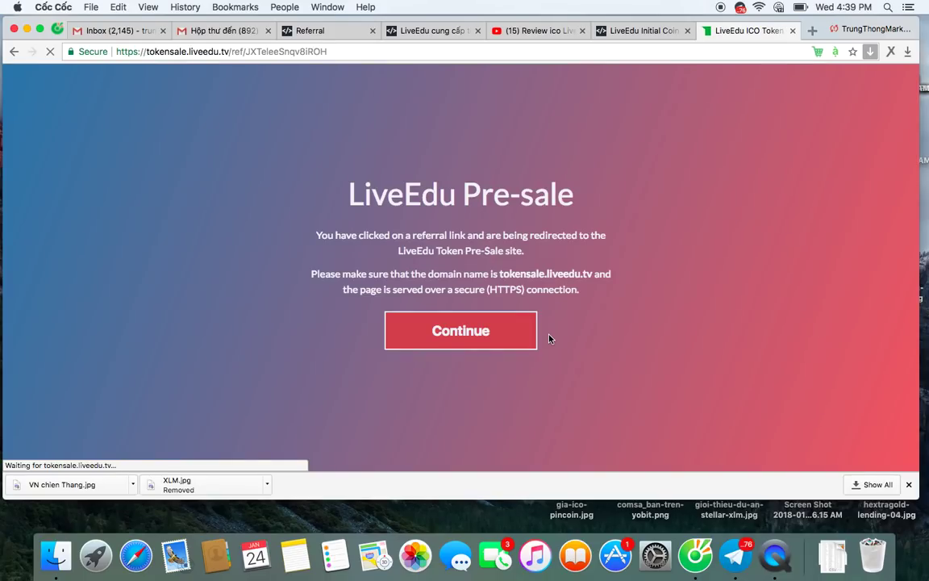
left_click(458, 327)
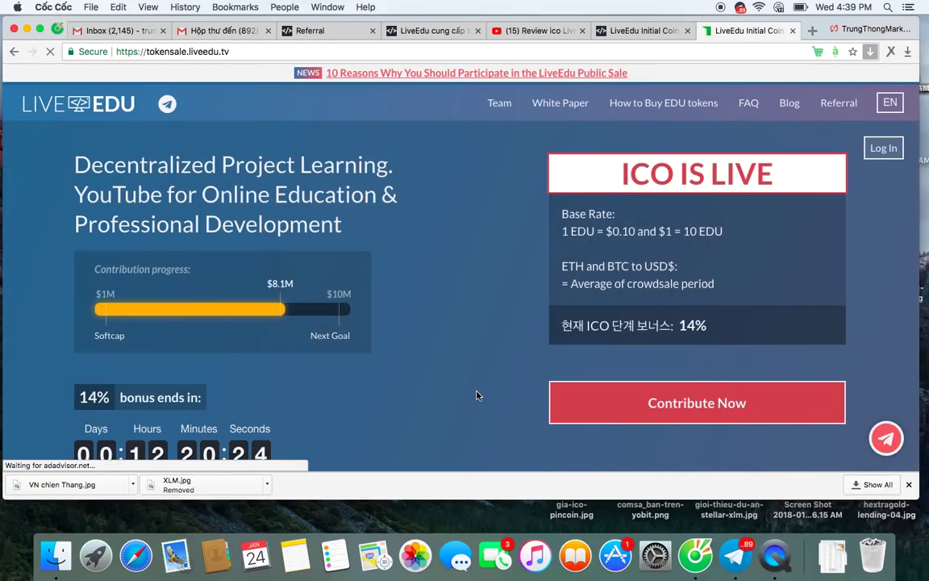
Open the contribution sign-up form and fill in the saved email address and account password, leaving the password confirmation empty.
left_click(694, 403)
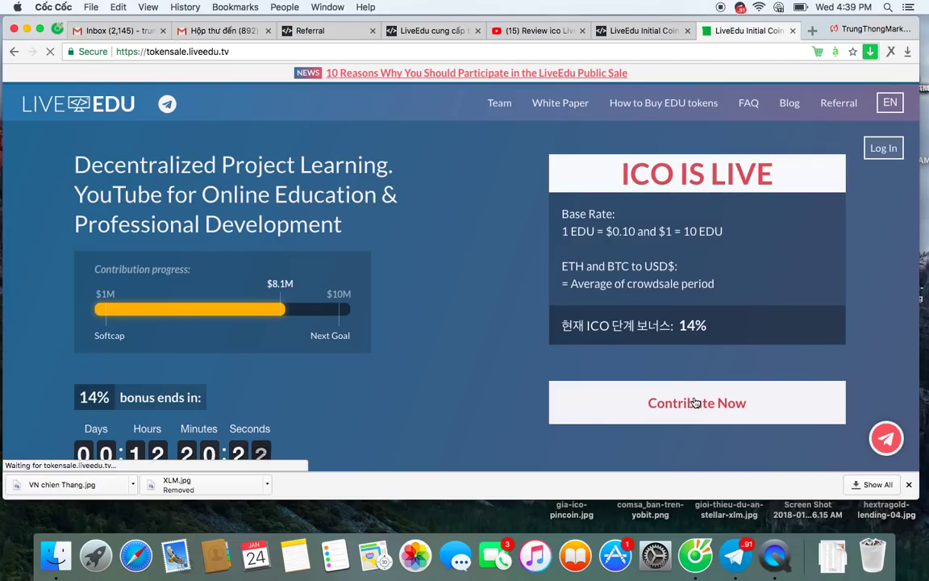
left_click(372, 31)
left_click(325, 234)
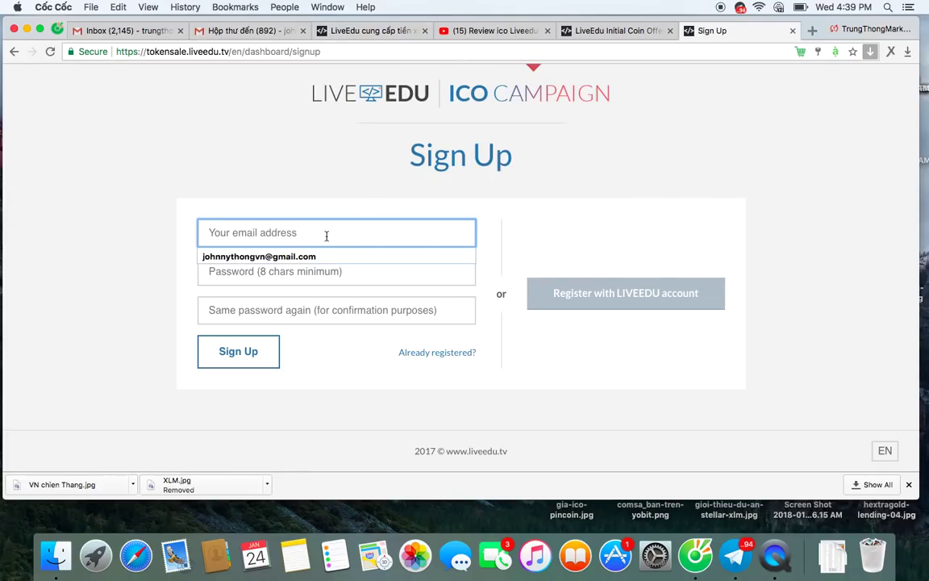
left_click(309, 258)
left_click(289, 277)
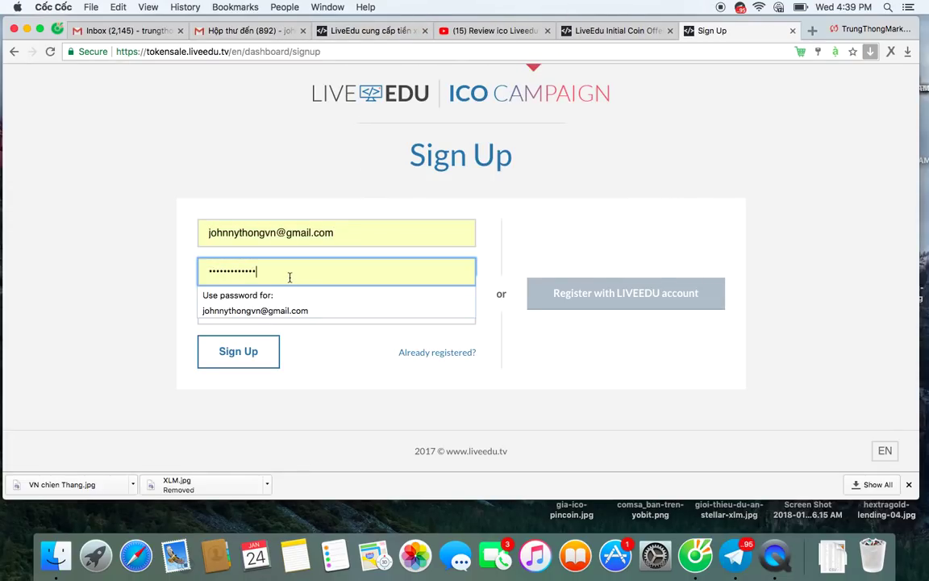
left_click(111, 361)
left_click(234, 319)
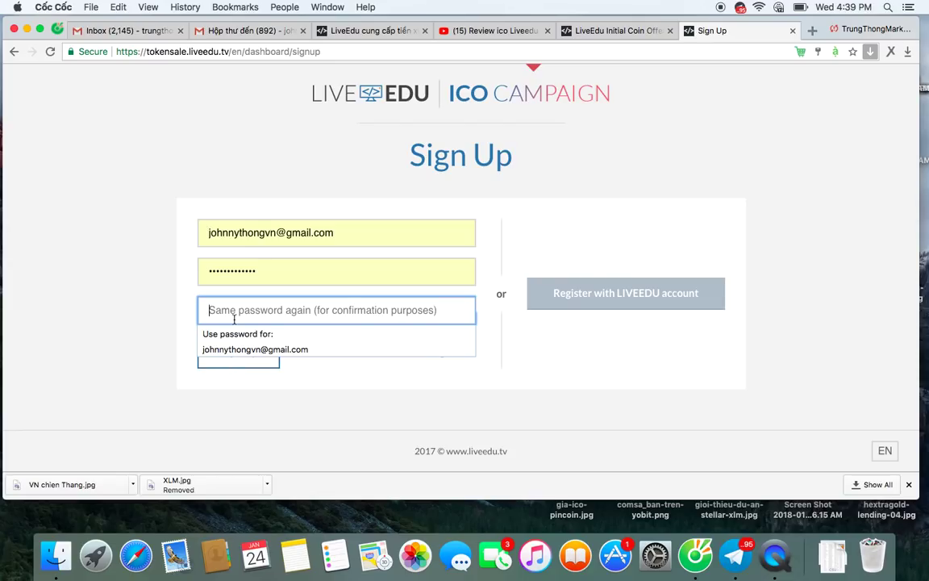
left_click(356, 401)
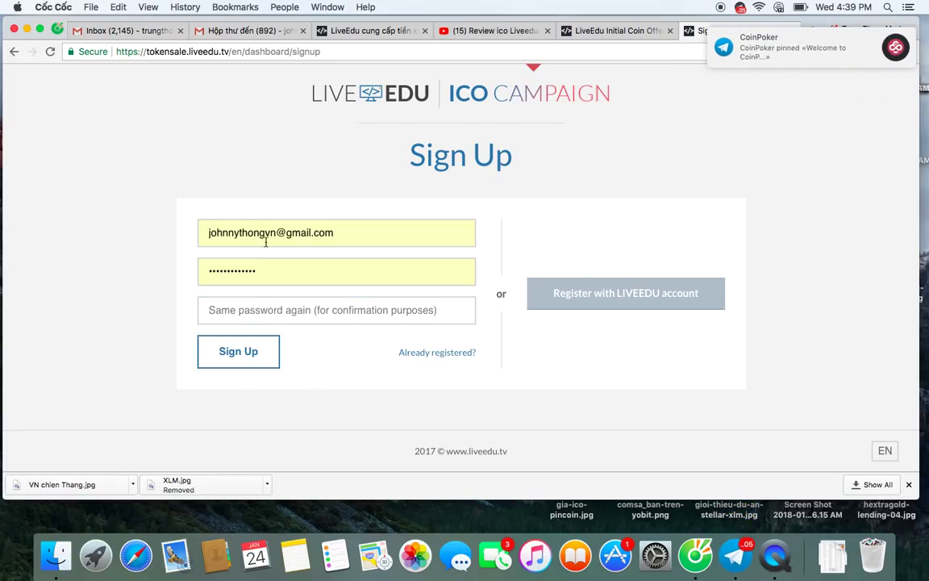
Search the Gmail inbox for "liveedu" and view the sign-up link in the LiveEdu ICO Registration email.
left_click(235, 33)
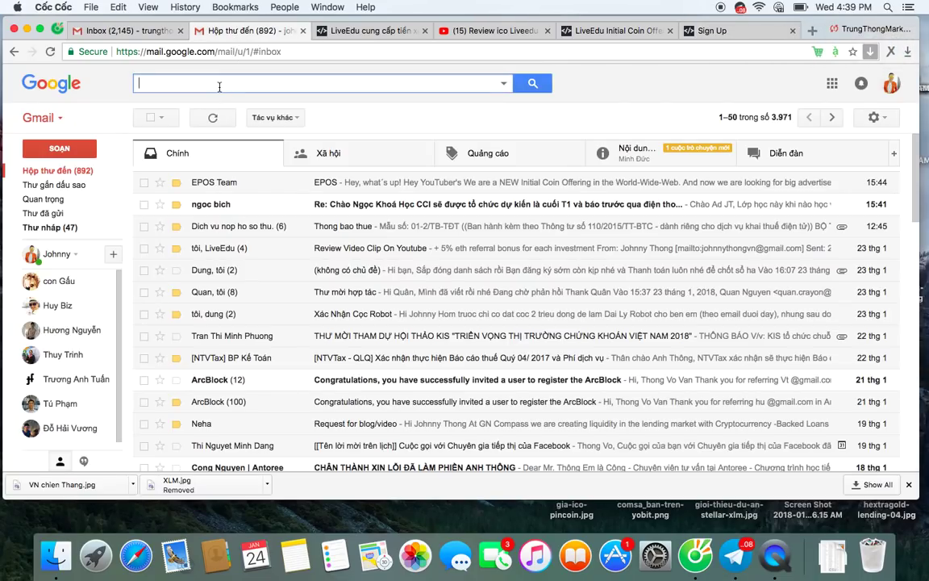
type("live")
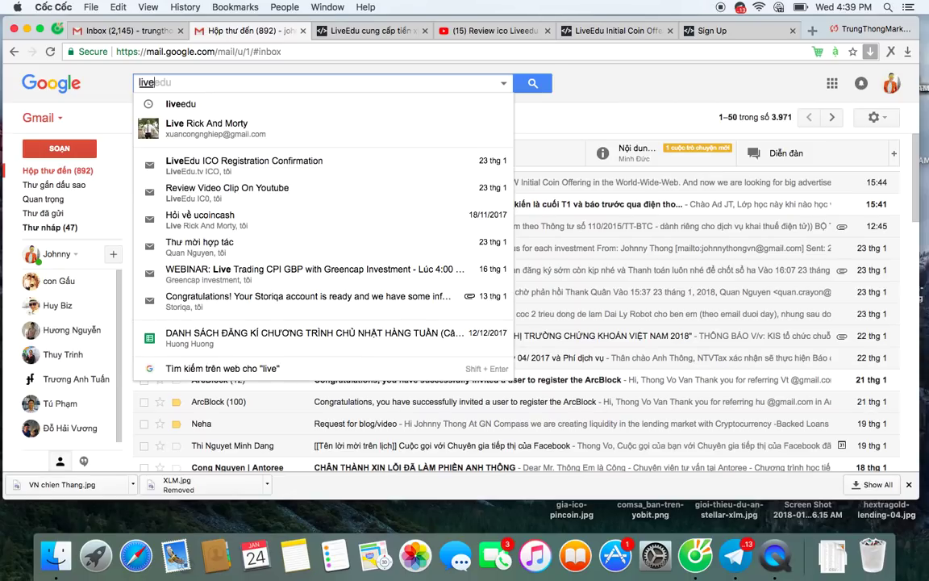
left_click(186, 104)
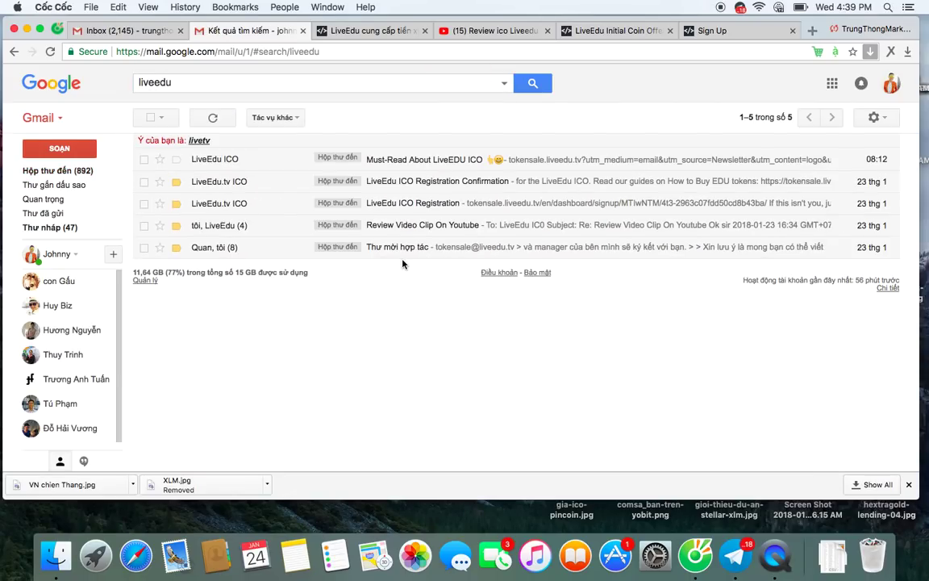
left_click(406, 209)
scroll(484, 314, "down", 4)
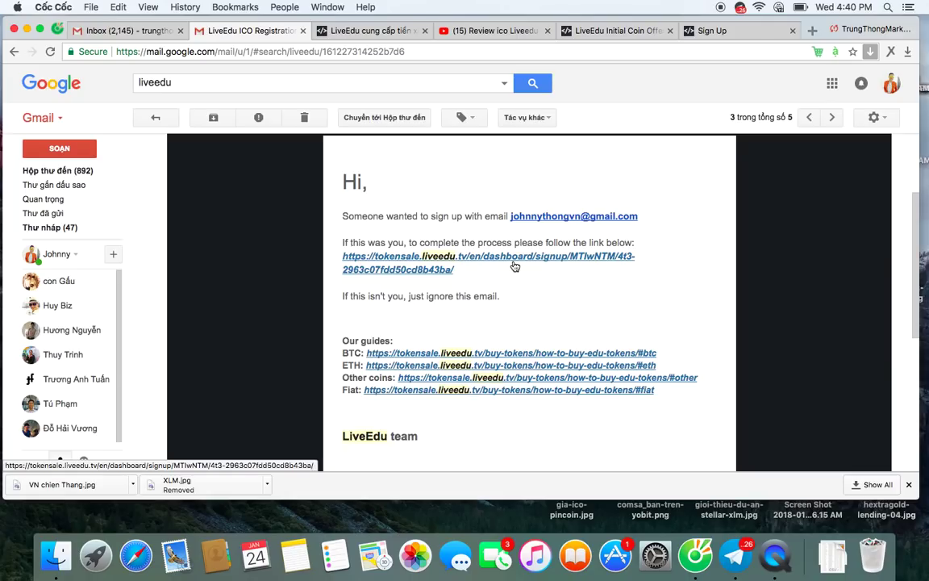
Read the LiveEdu ICO Registration Confirmation email from the search results and return to the inbox's updates category.
scroll(514, 266, "up", 4)
left_click(224, 83)
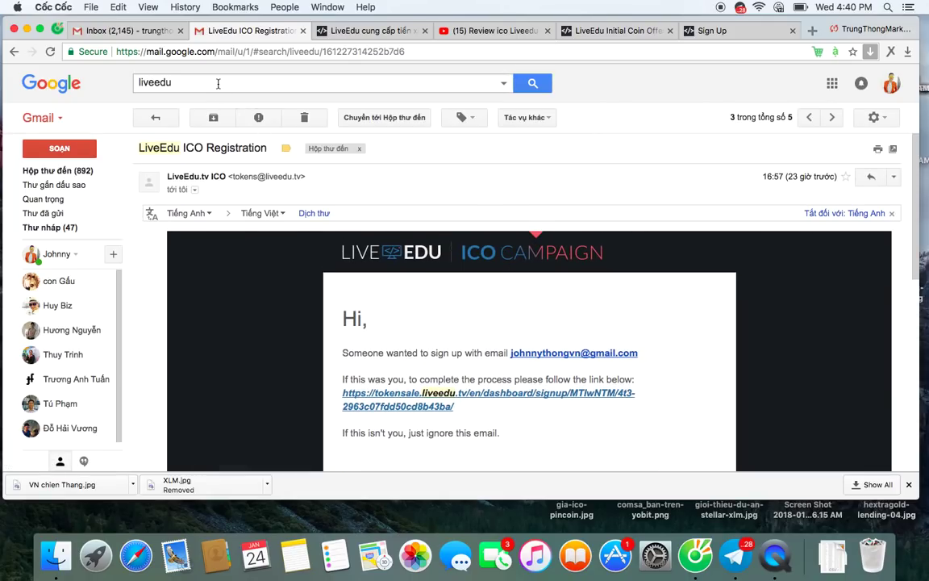
key("Return")
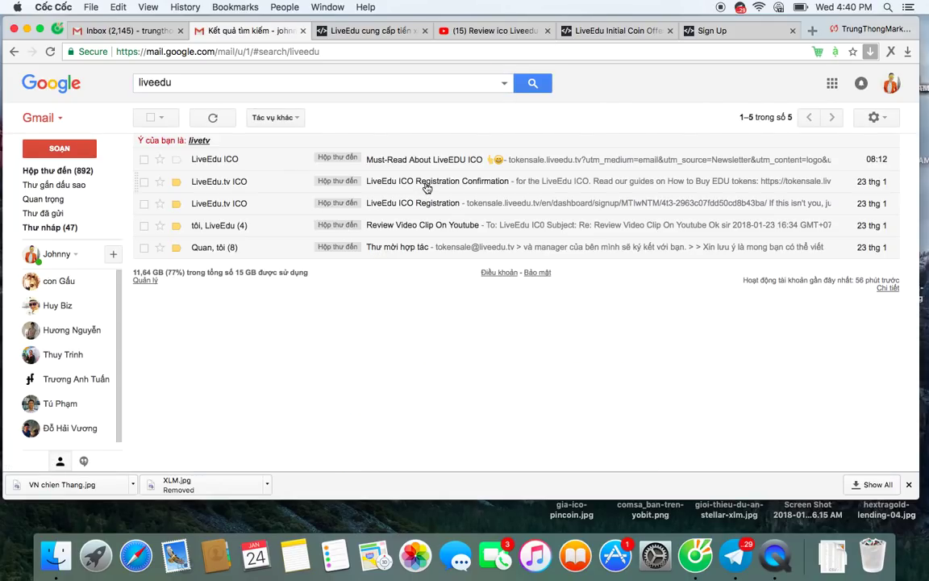
left_click(411, 179)
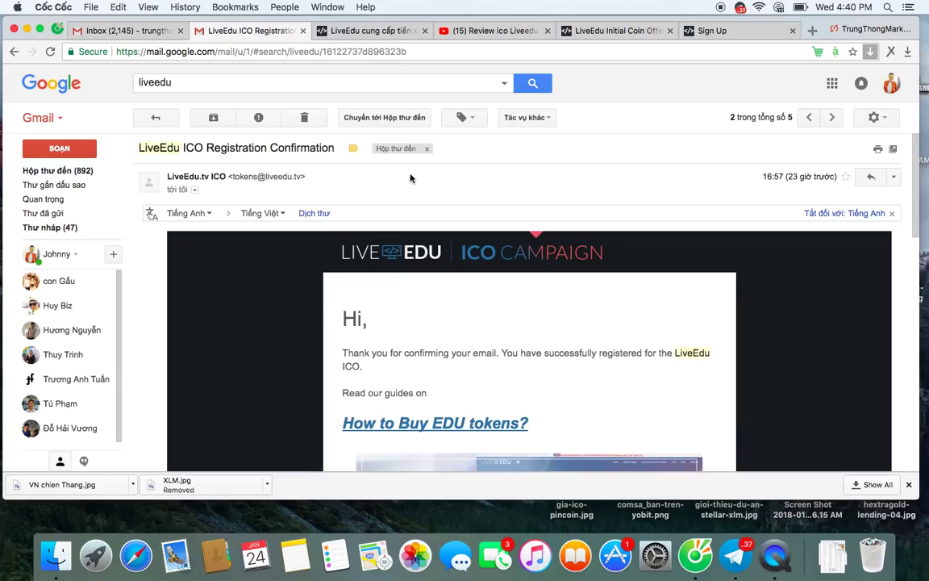
scroll(423, 349, "down", 3)
scroll(422, 348, "down", 5)
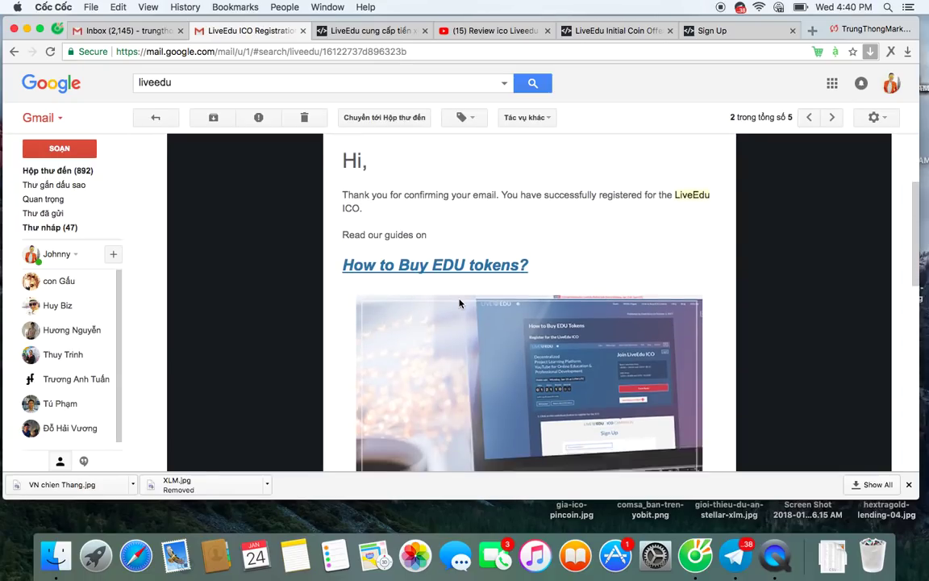
scroll(468, 242, "down", 5)
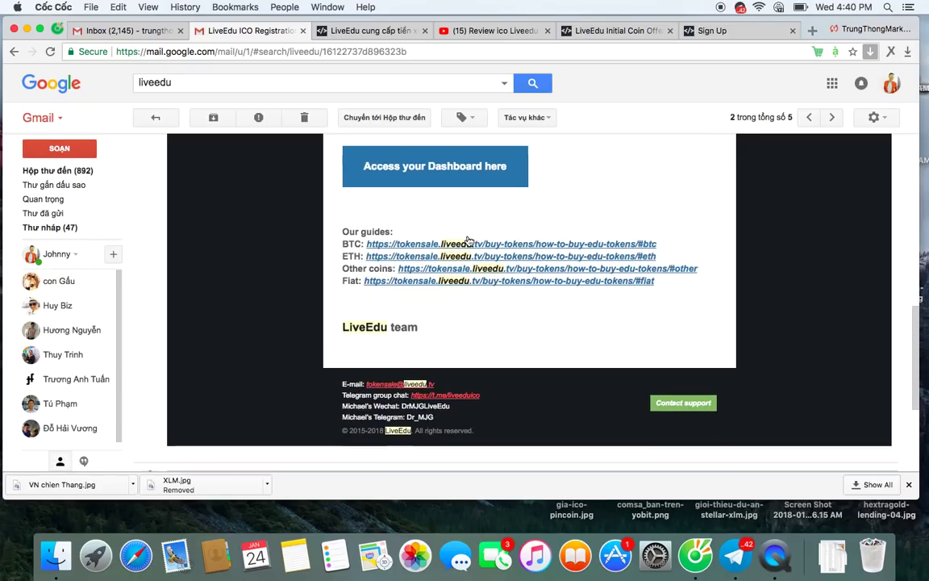
scroll(468, 241, "up", 10)
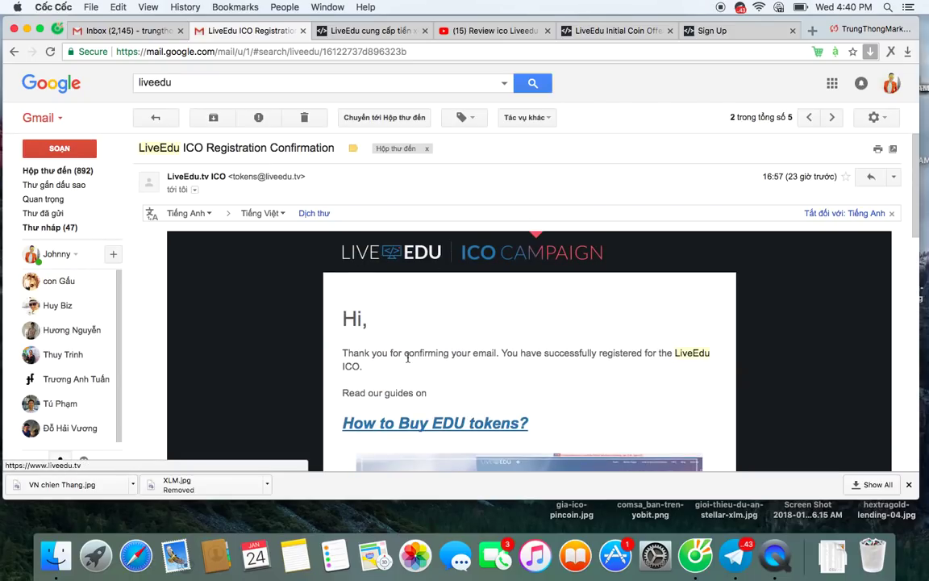
scroll(408, 357, "down", 5)
scroll(413, 360, "up", 6)
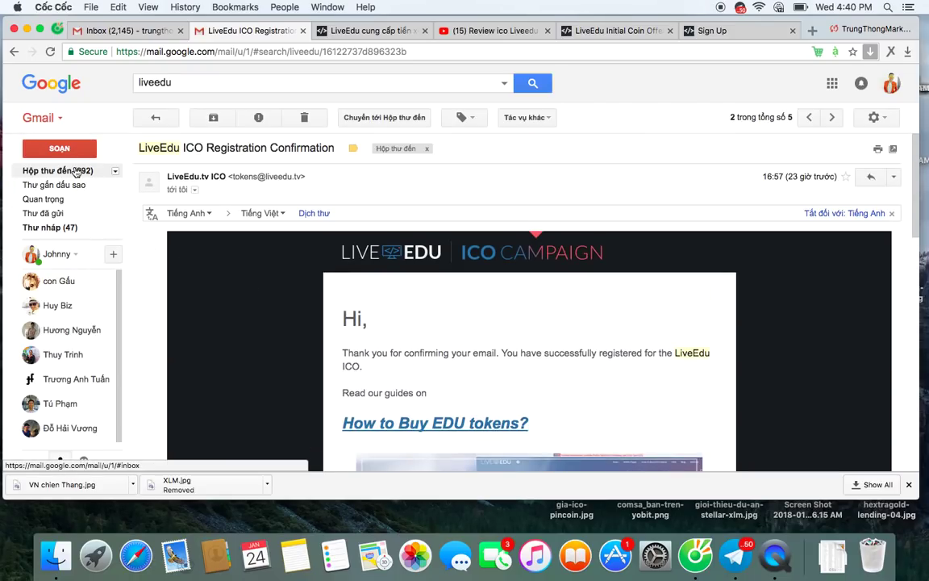
left_click(75, 172)
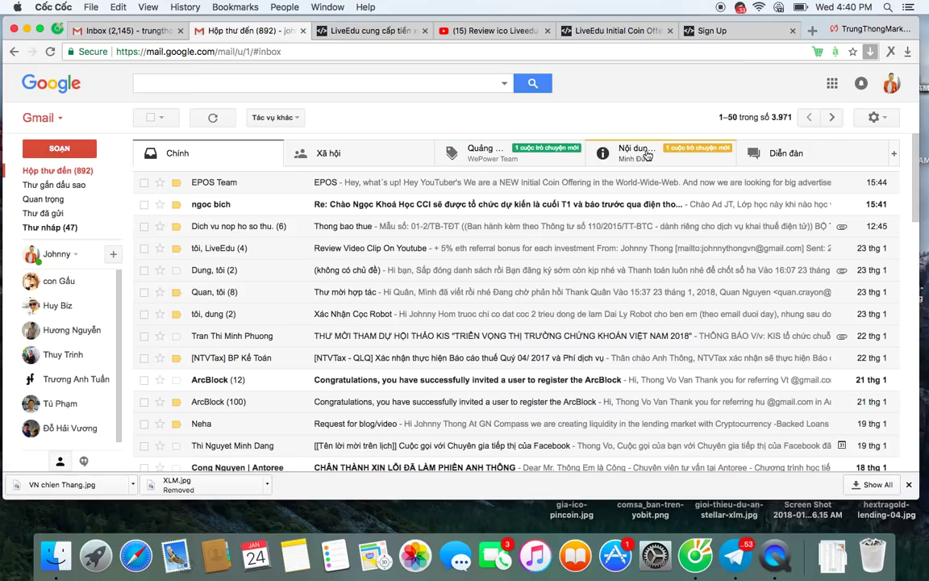
left_click(647, 154)
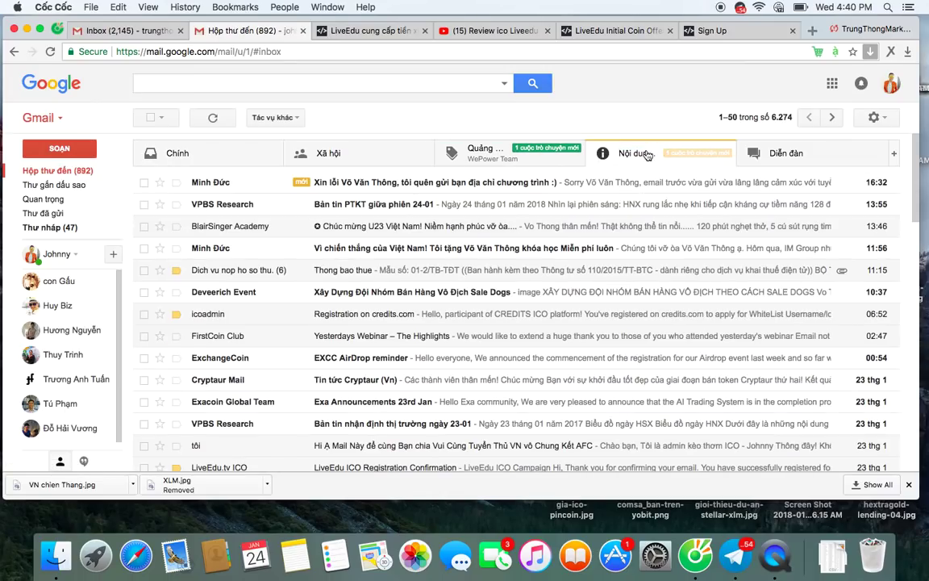
Go from the sign-up form to the login page for registered users and log in to the token sale dashboard.
left_click(710, 30)
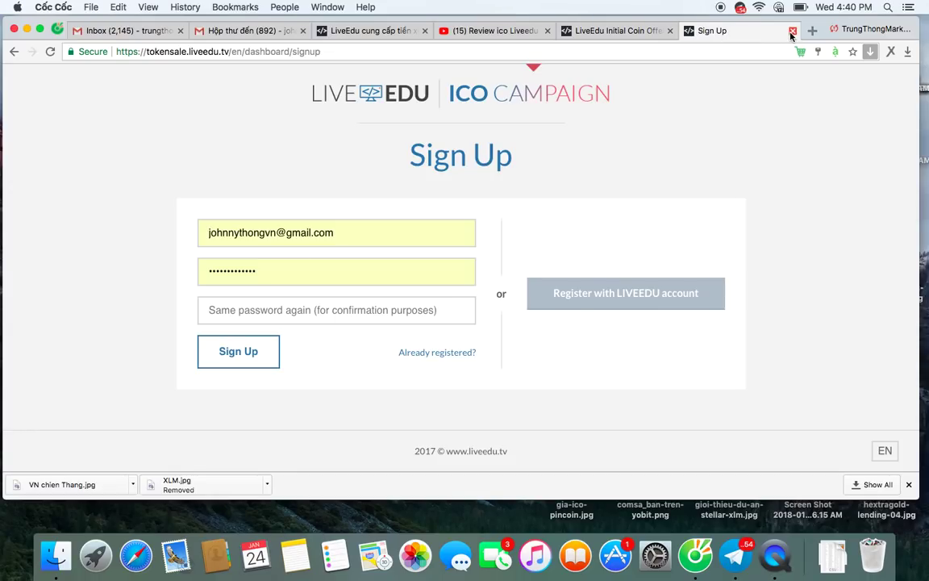
left_click(422, 354)
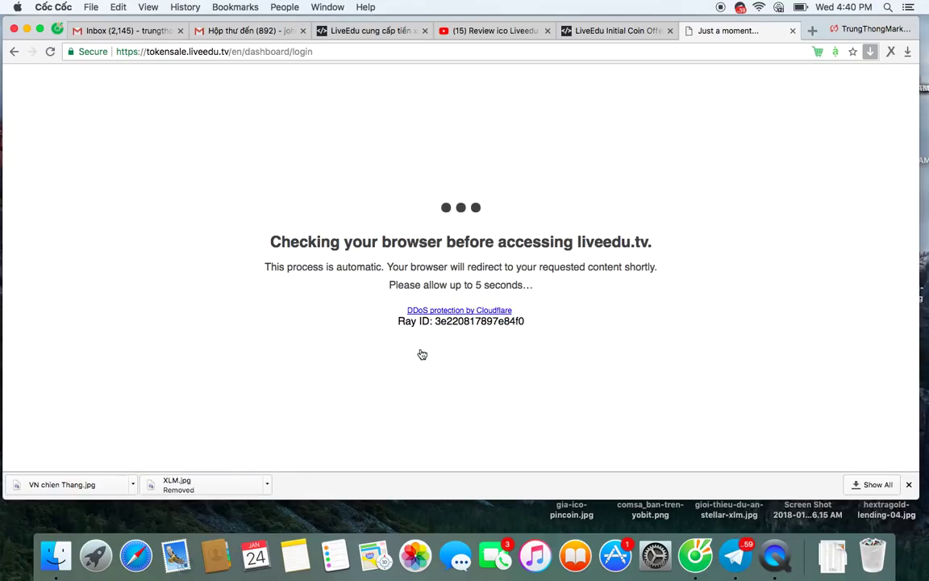
left_click(468, 31)
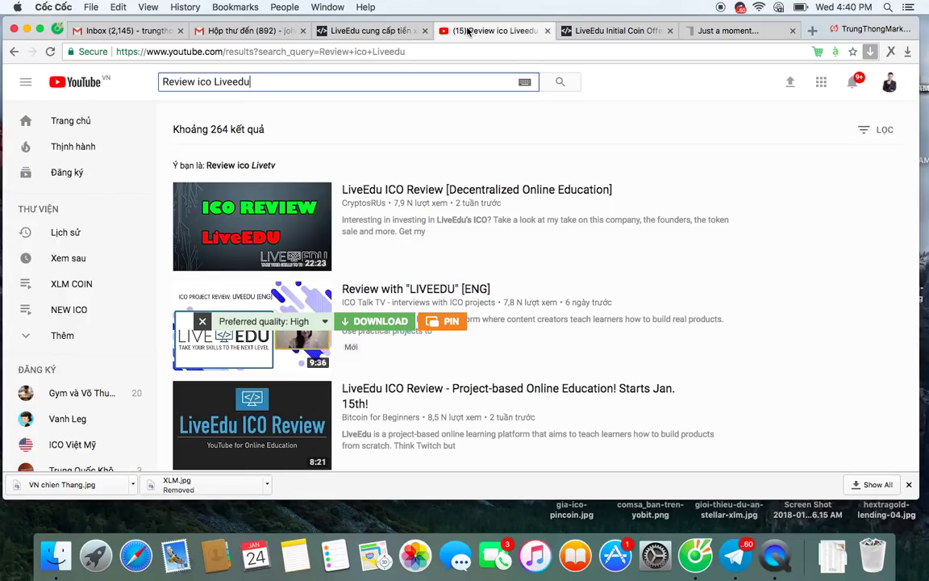
left_click(574, 31)
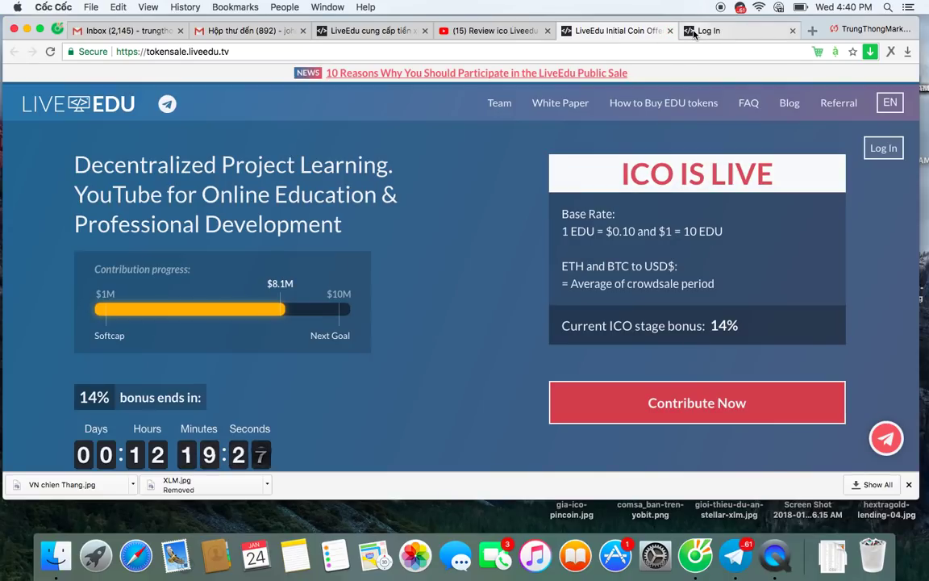
left_click(703, 31)
left_click(220, 323)
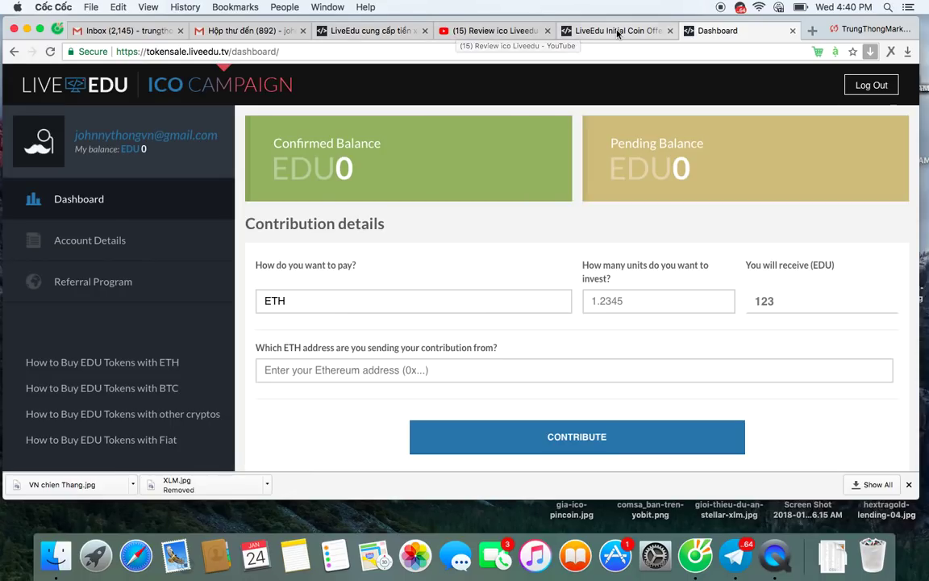
Look over the balances, contribution details and remaining sections of the token sale dashboard.
scroll(542, 259, "down", 3)
scroll(541, 259, "up", 3)
scroll(312, 272, "down", 3)
scroll(309, 275, "up", 3)
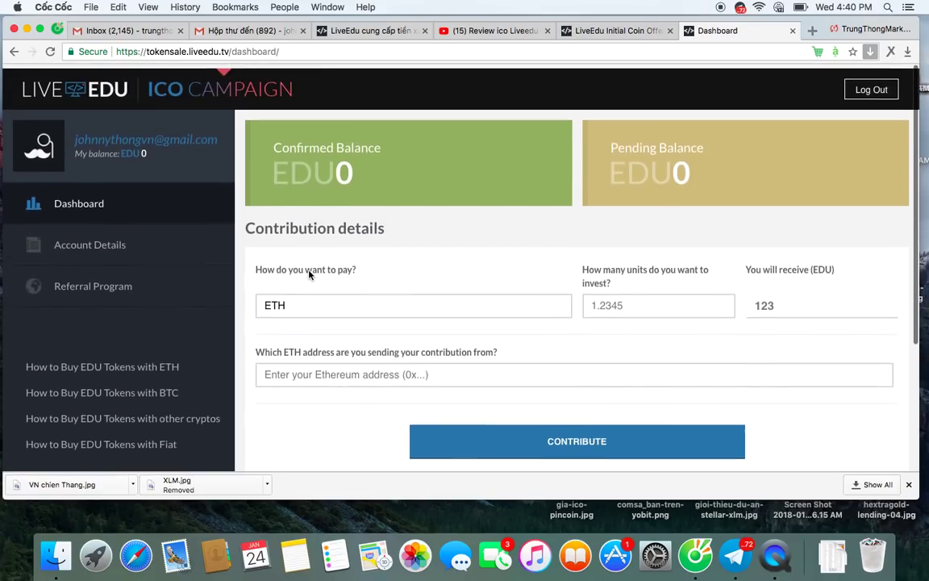
scroll(365, 331, "down", 3)
scroll(366, 328, "up", 3)
scroll(167, 318, "down", 5)
scroll(167, 318, "up", 5)
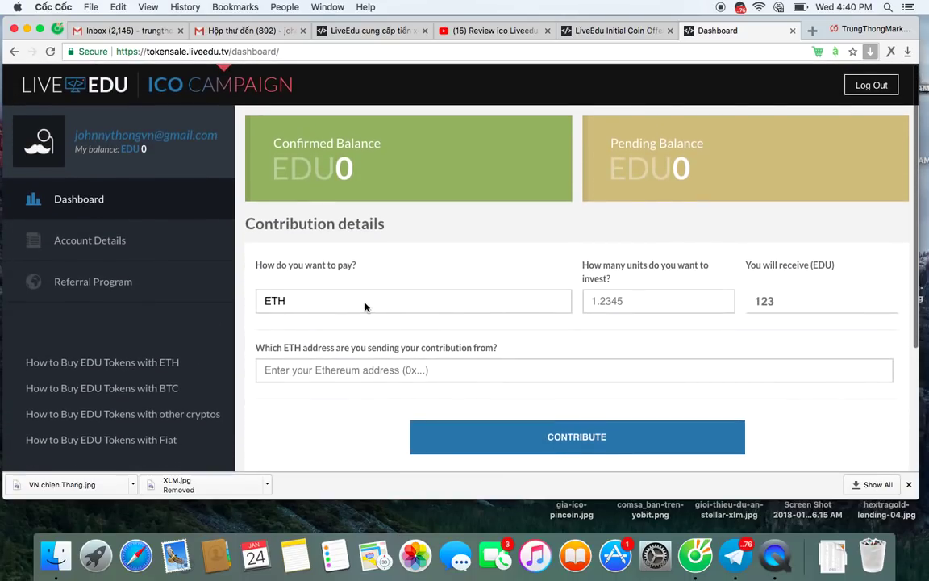
Keep ETH as the payment currency in the contribution details and set the units to invest to 5.
left_click(342, 301)
left_click(370, 243)
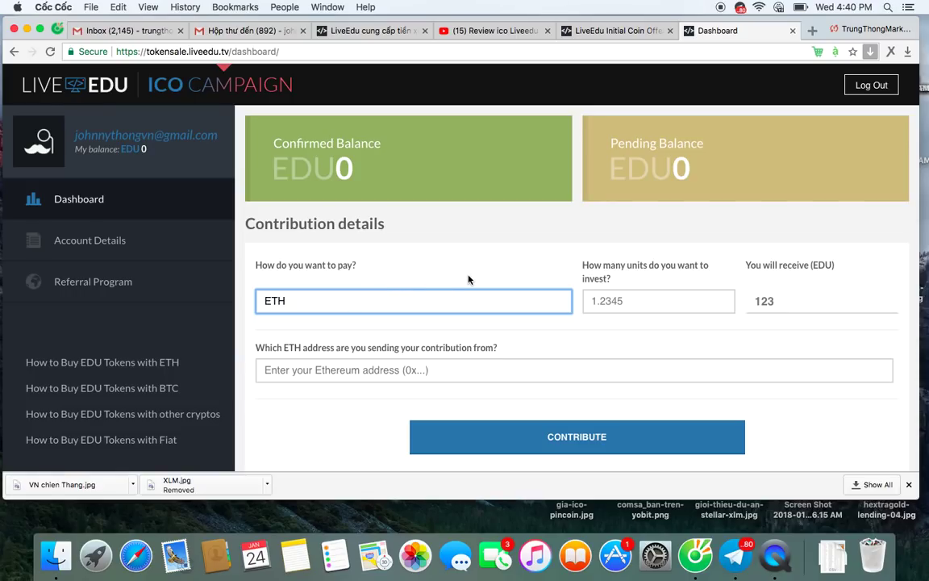
scroll(468, 279, "down", 2)
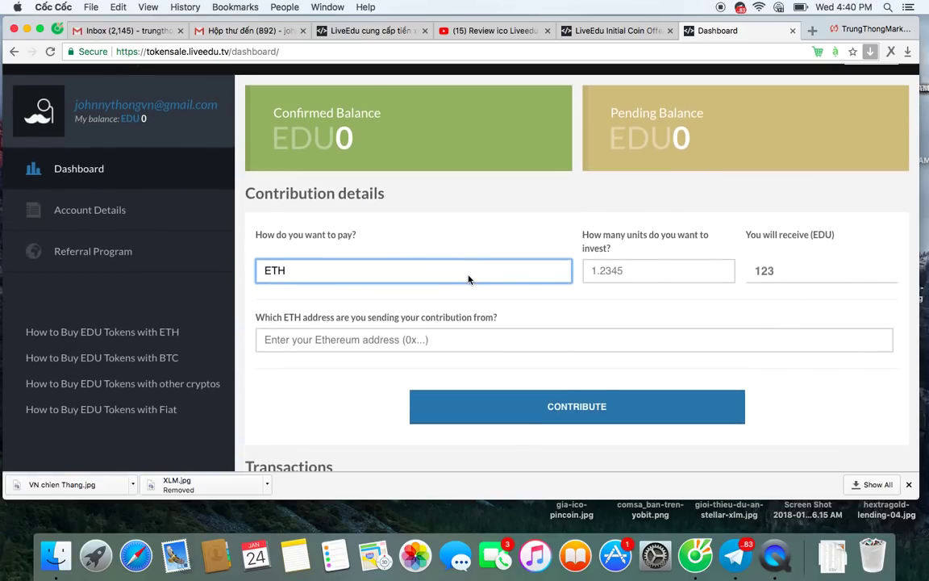
left_click(643, 274)
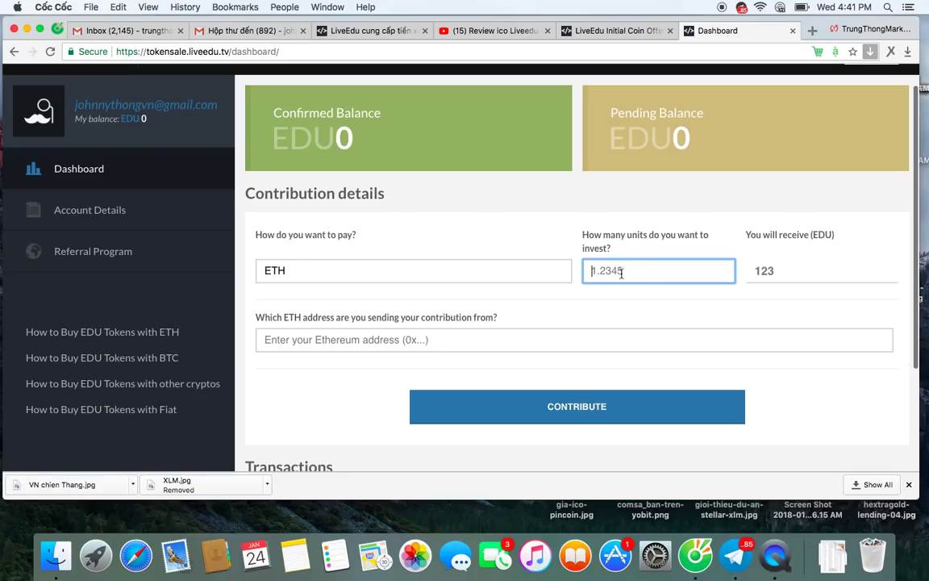
left_click(584, 274)
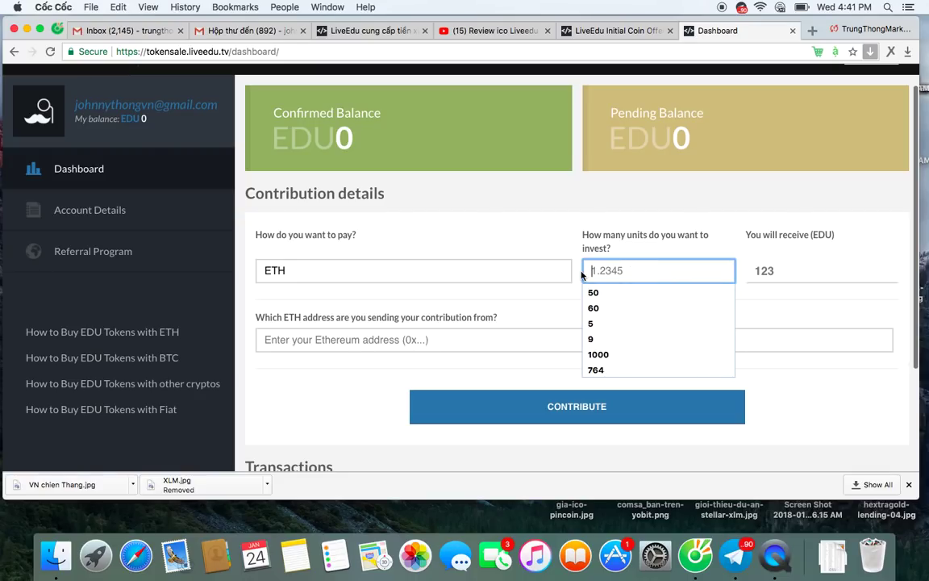
type("5")
left_click(738, 197)
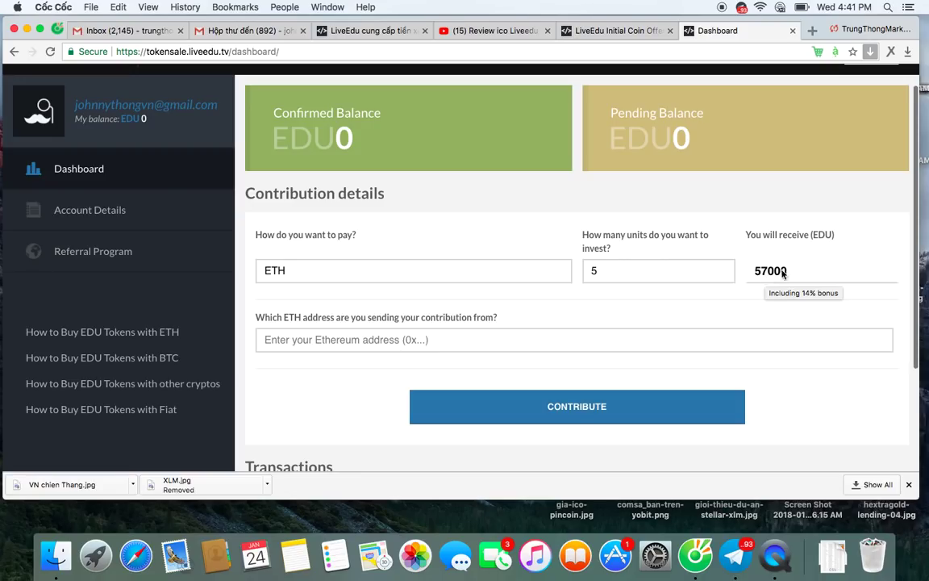
scroll(833, 258, "down", 2)
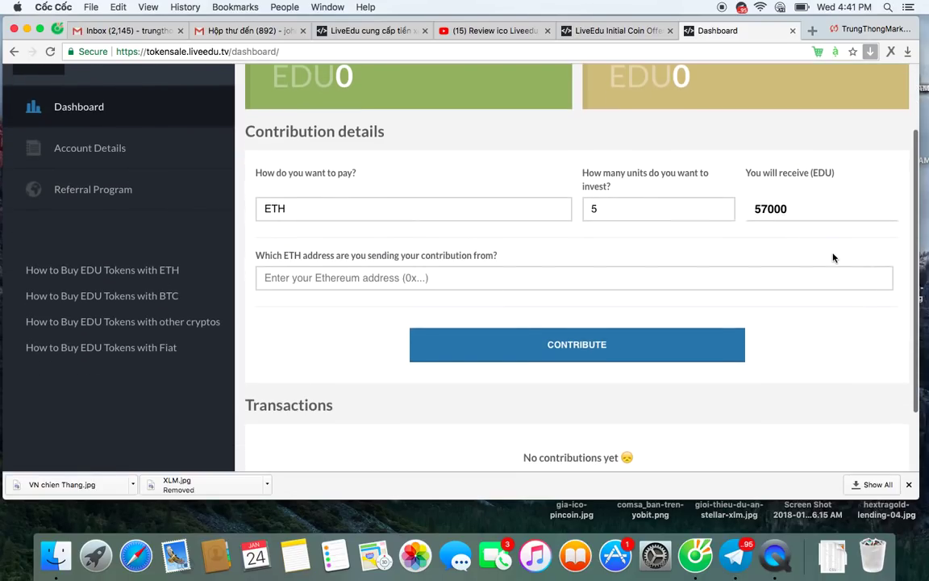
Open MyEtherWallet in a new tab, view the access options under View Wallet Info, and return to the token sale dashboard.
left_click(456, 287)
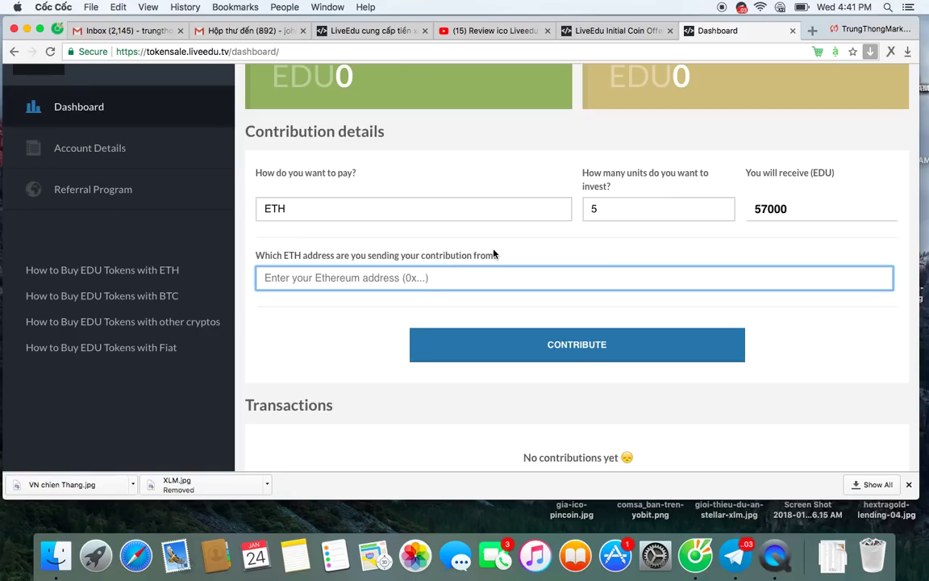
scroll(329, 322, "down", 2)
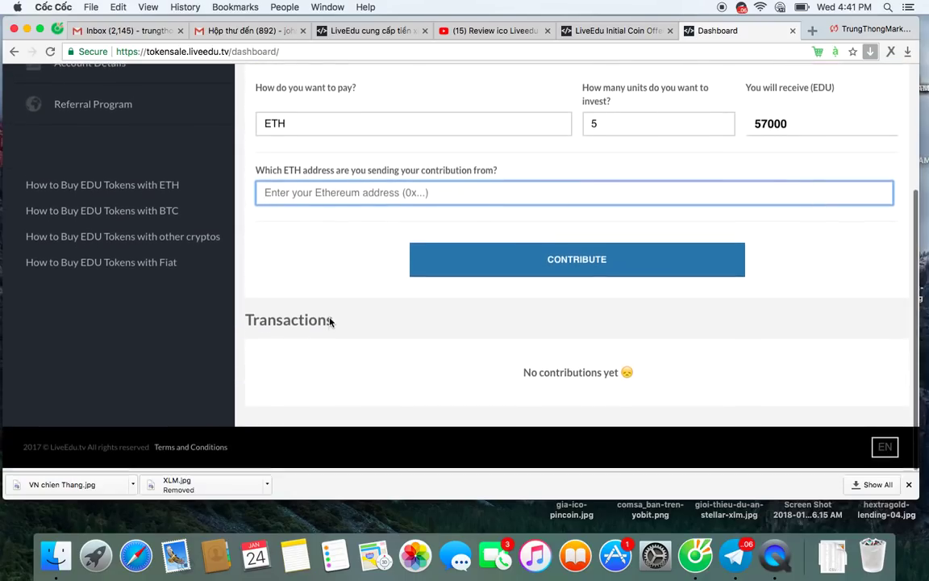
scroll(330, 322, "up", 2)
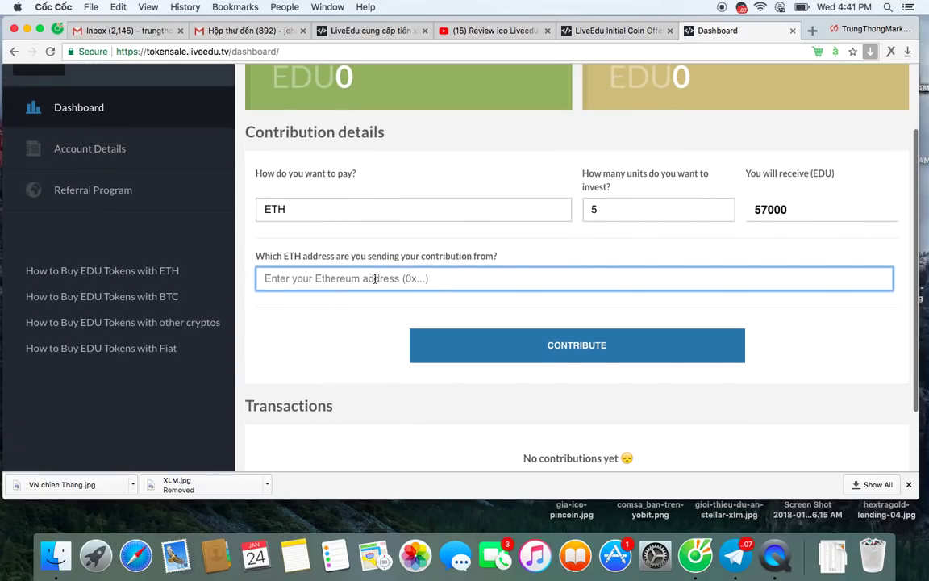
scroll(531, 174, "up", 2)
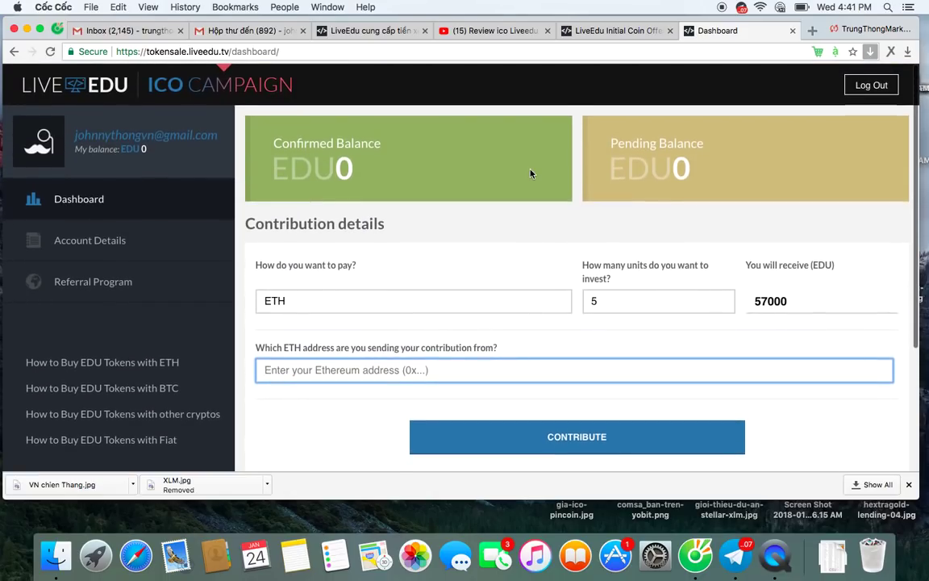
key("super+t")
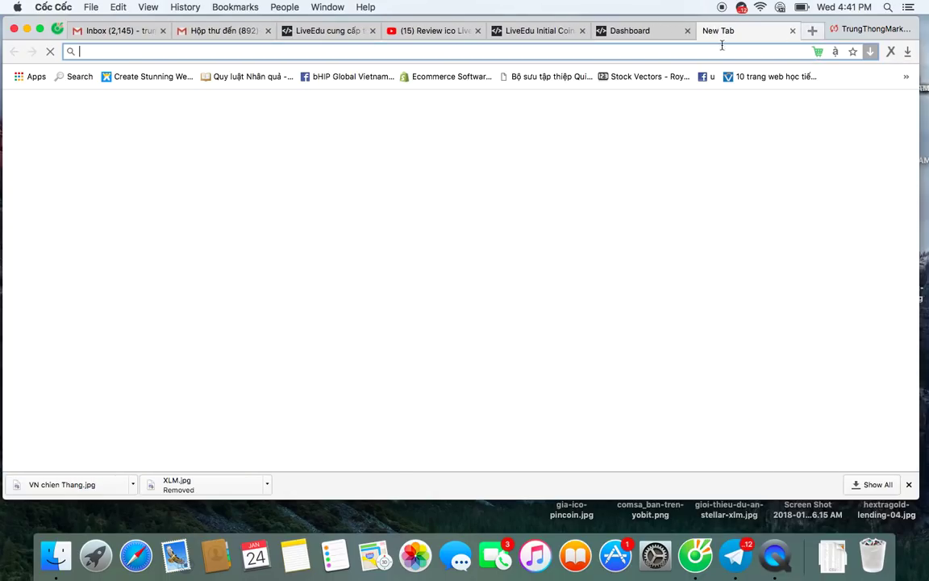
type("my")
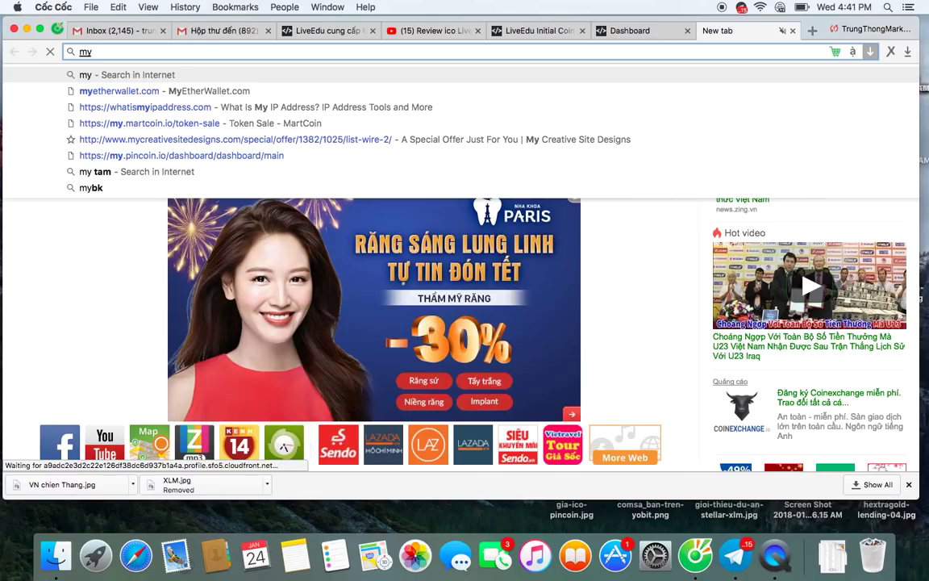
key("Down")
key("Return")
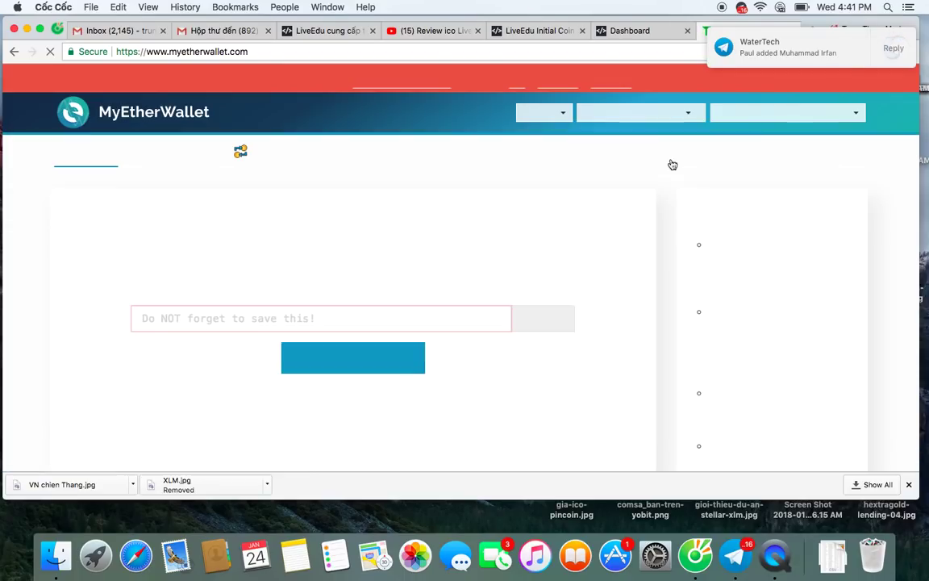
left_click(617, 161)
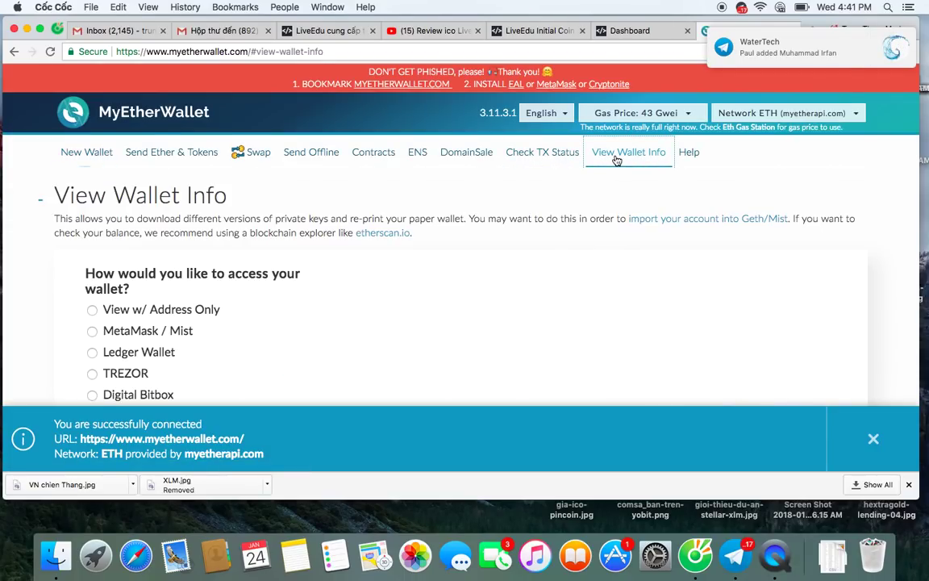
scroll(147, 347, "down", 3)
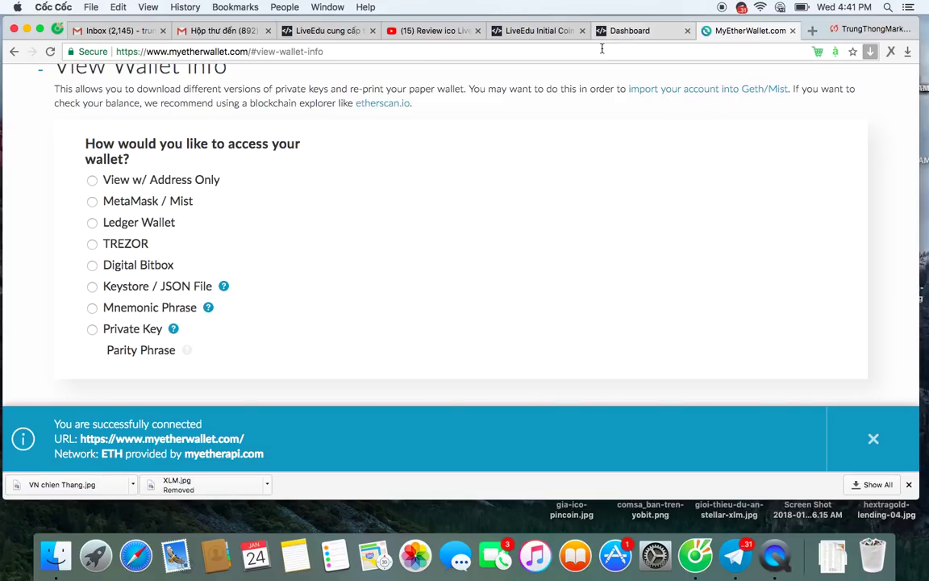
left_click(628, 36)
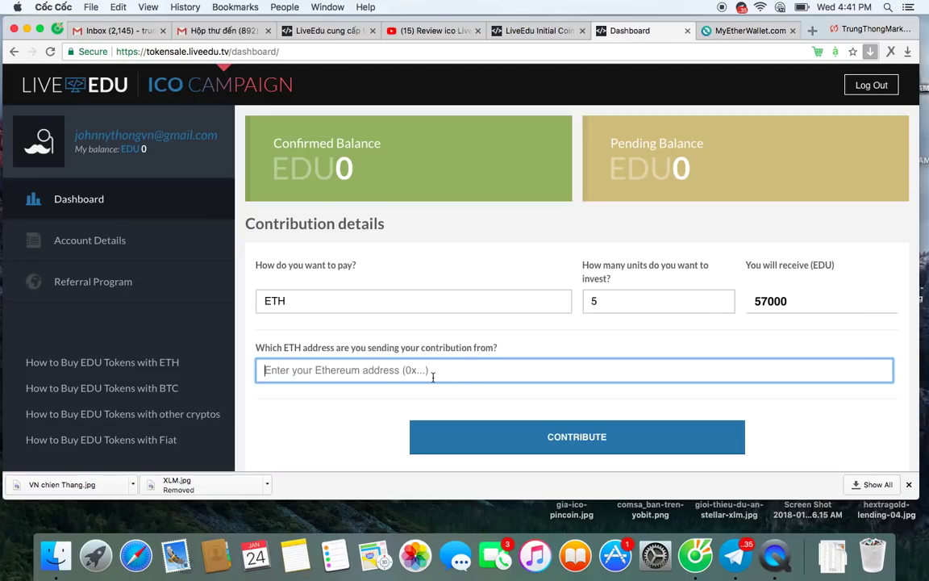
Switch to Telegram and find and open the chat with the contact who holds the saved wallet messages.
left_click(735, 555)
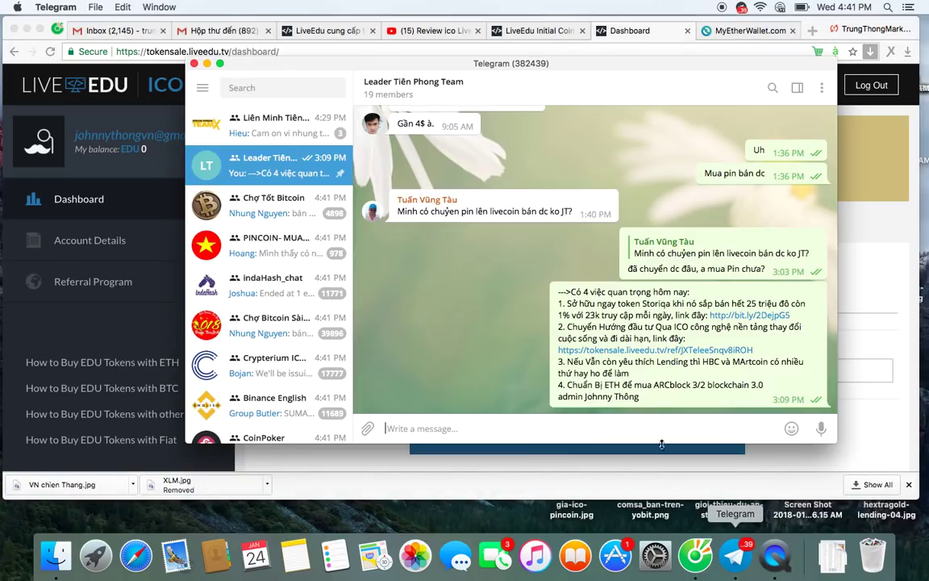
left_click(265, 86)
type("en")
left_click(242, 332)
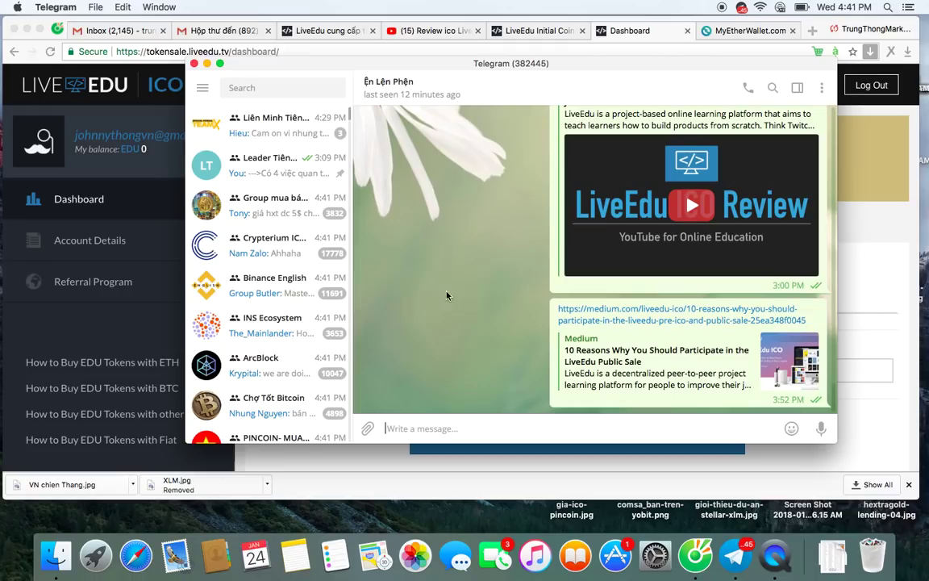
Search the chat for "ví eth" and copy the ETH wallet address from the January 14 message.
left_click(773, 87)
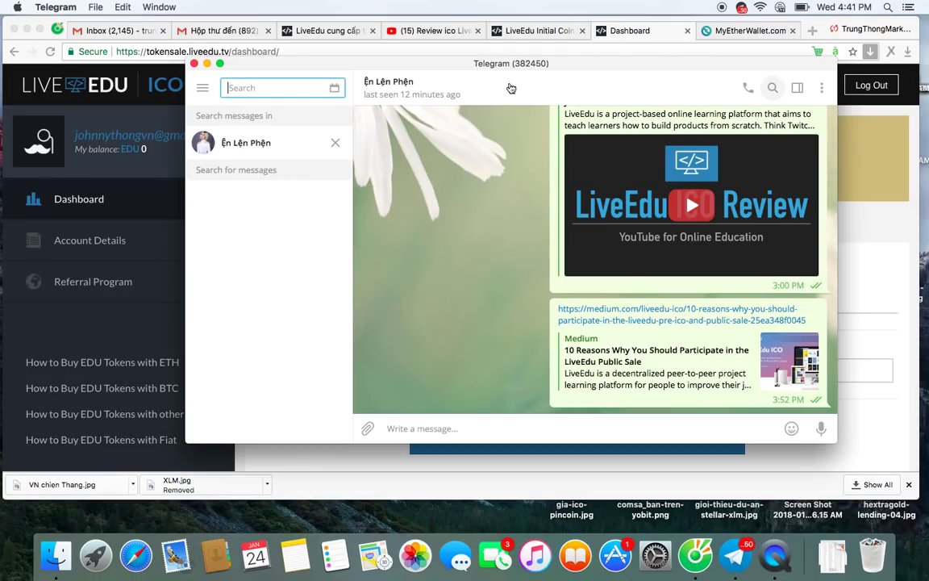
type("ví eth")
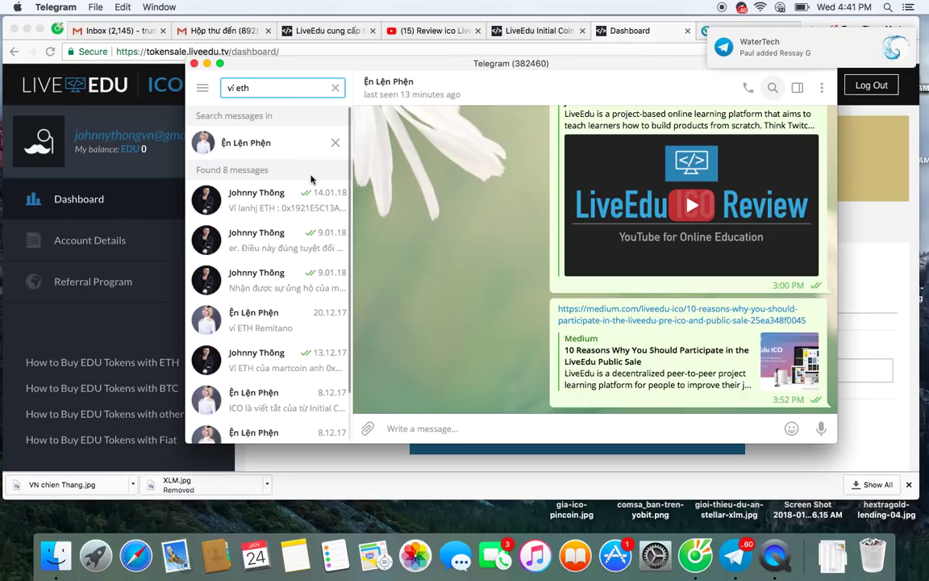
left_click(266, 200)
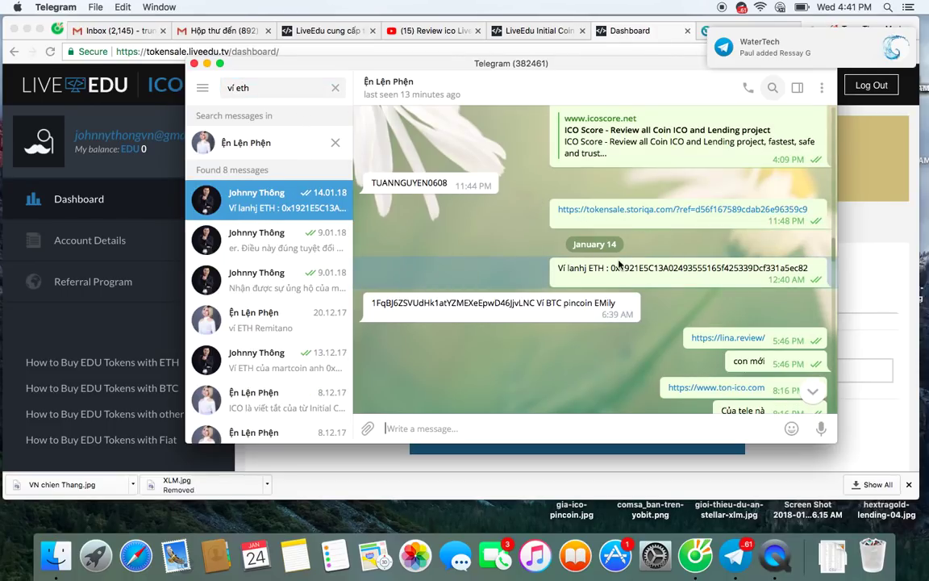
left_click_drag(611, 268, 804, 276)
key("super+c")
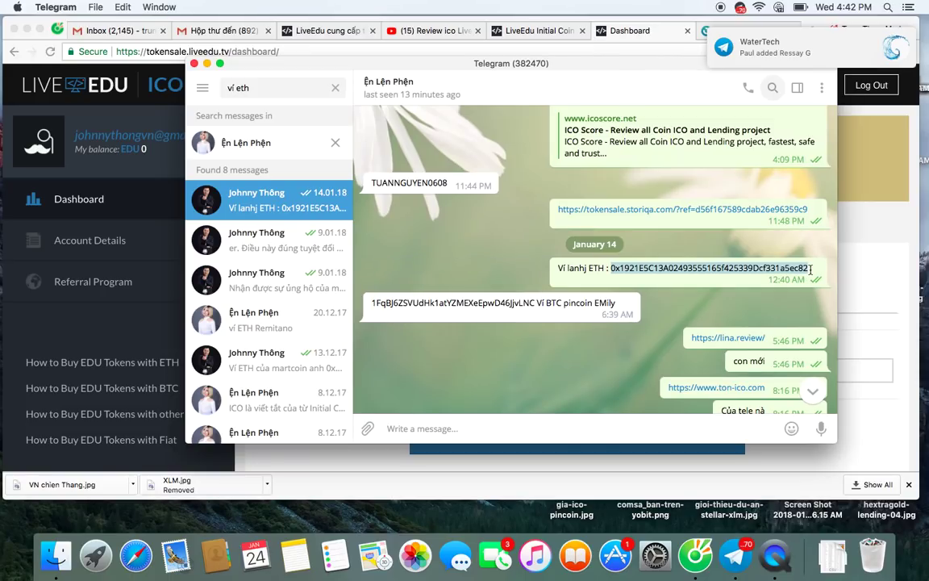
Return to the token sale dashboard in the browser and paste the copied wallet address as the sending ETH address.
left_click(875, 371)
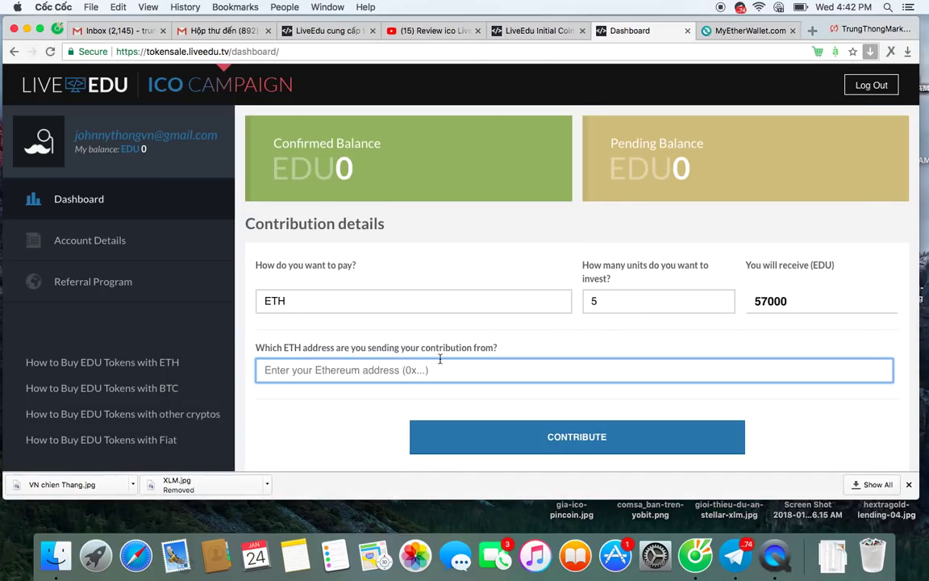
key("super+v")
left_click(322, 416)
Review the filled-in contribution form, its payment currency choices, the Contribute option, the balances and the Transactions section.
scroll(322, 416, "down", 2)
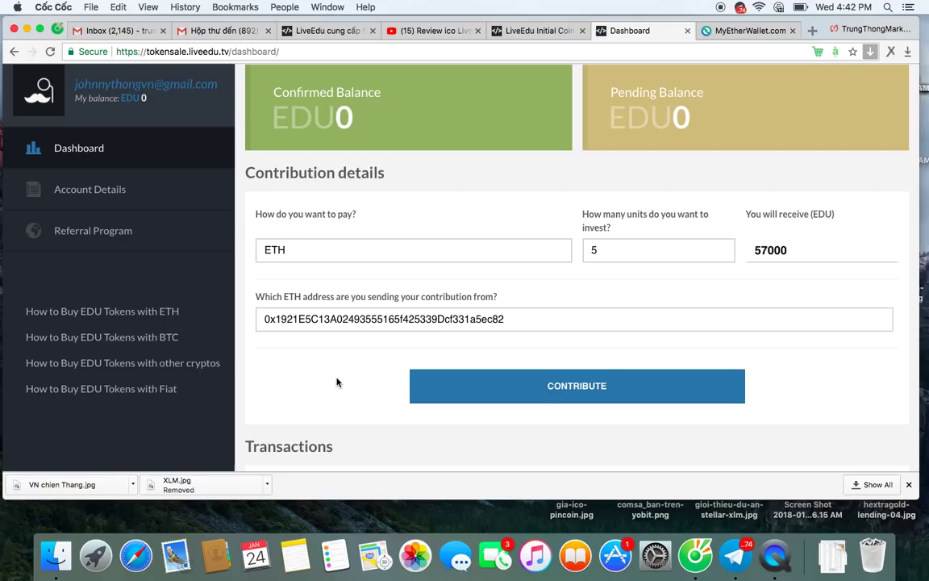
scroll(337, 382, "up", 2)
scroll(337, 383, "down", 3)
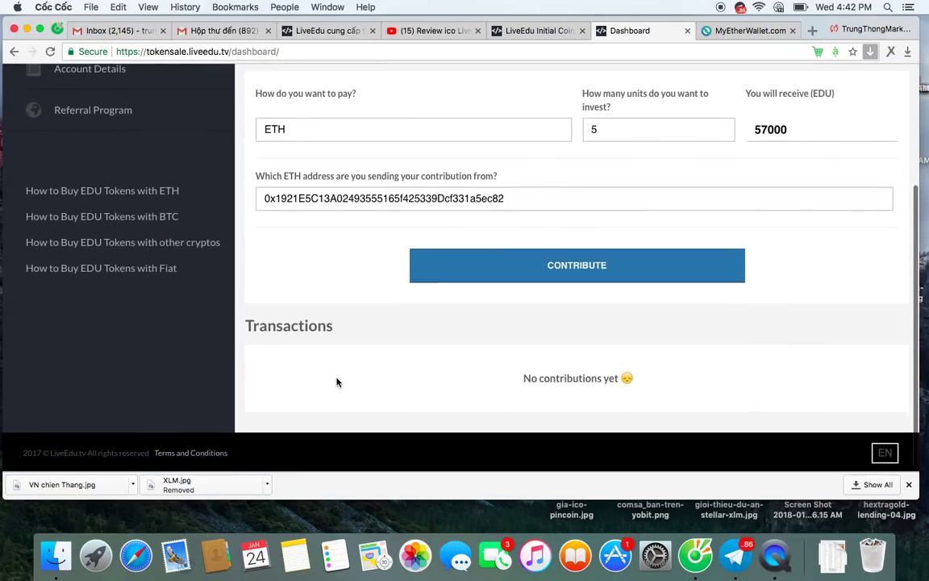
left_click(575, 271)
scroll(578, 230, "up", 1)
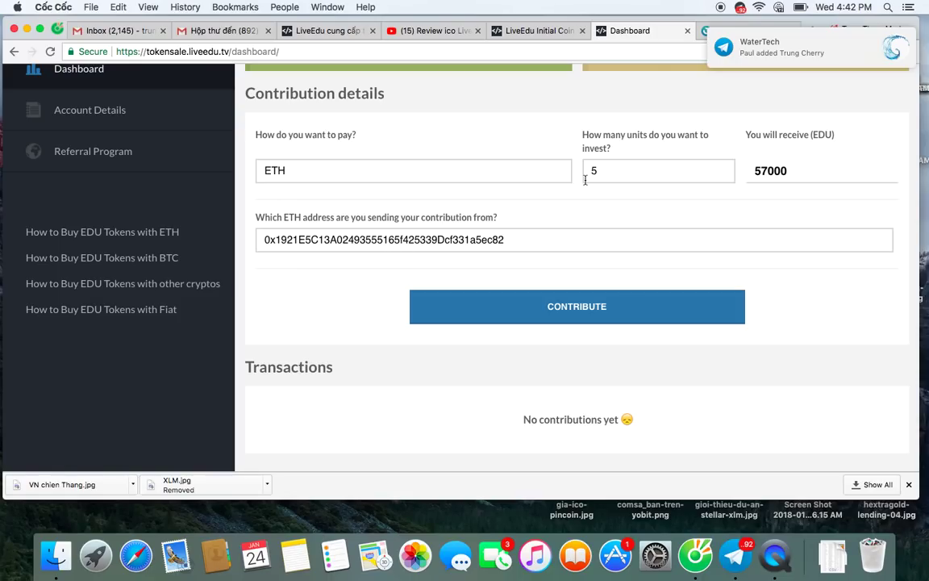
left_click(616, 169)
left_click(535, 171)
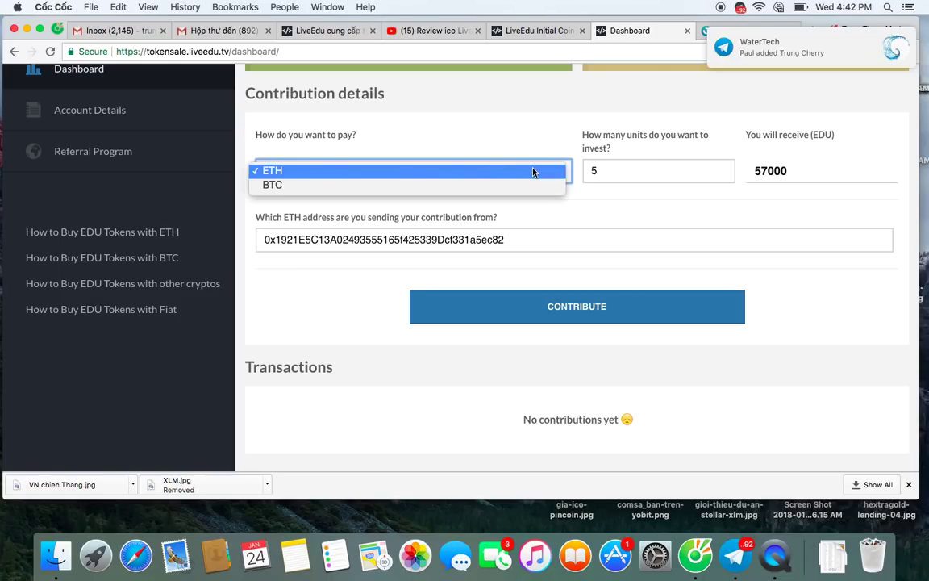
left_click(601, 190)
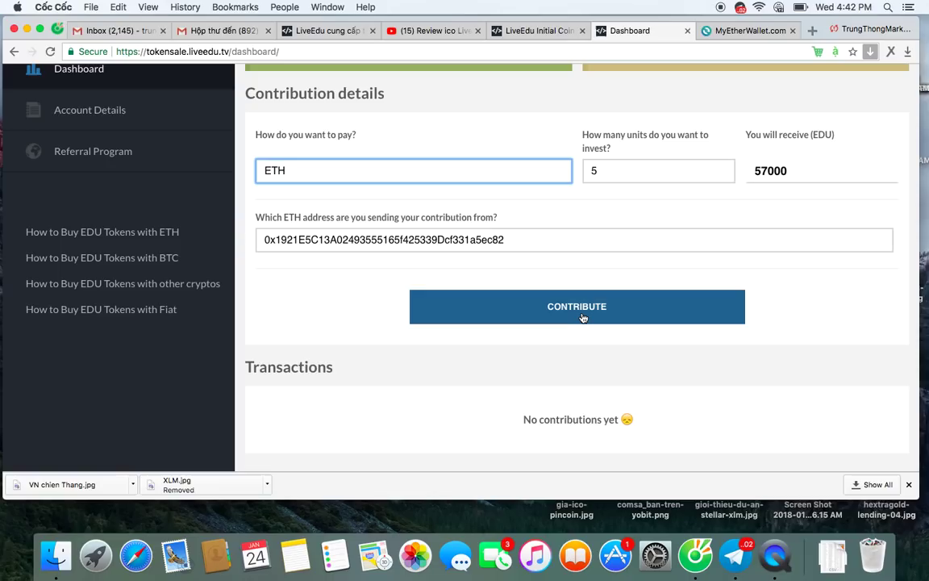
scroll(582, 317, "up", 3)
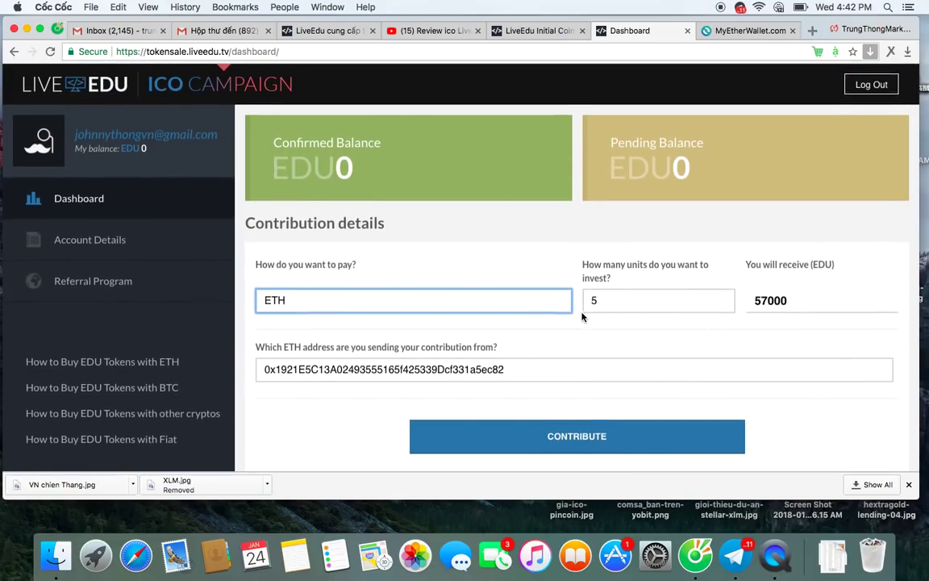
scroll(583, 317, "down", 1)
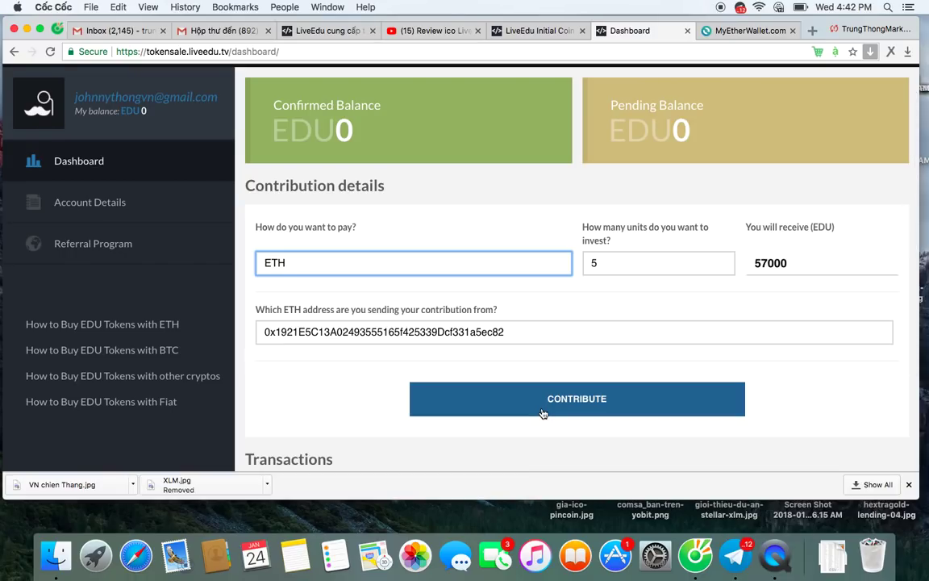
scroll(655, 272, "up", 1)
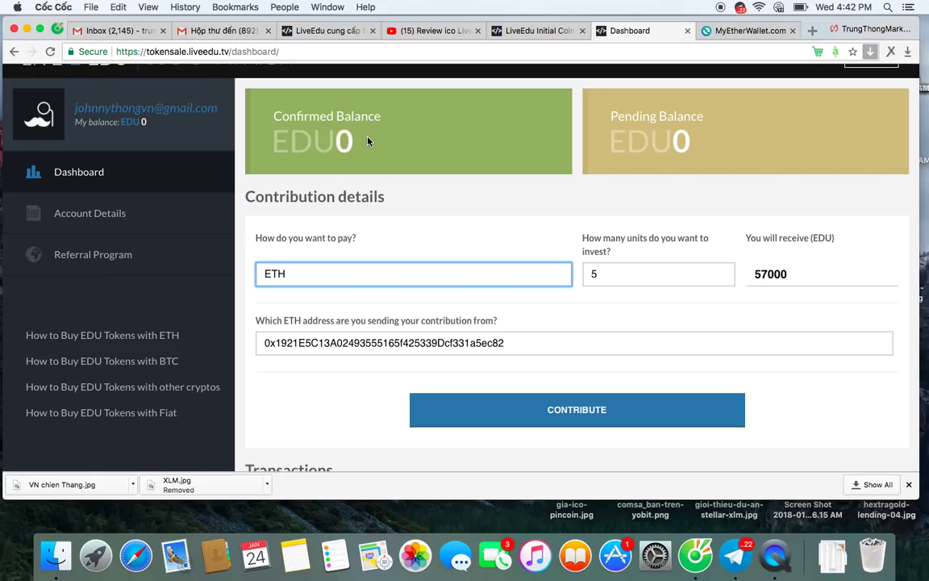
scroll(412, 347, "down", 2)
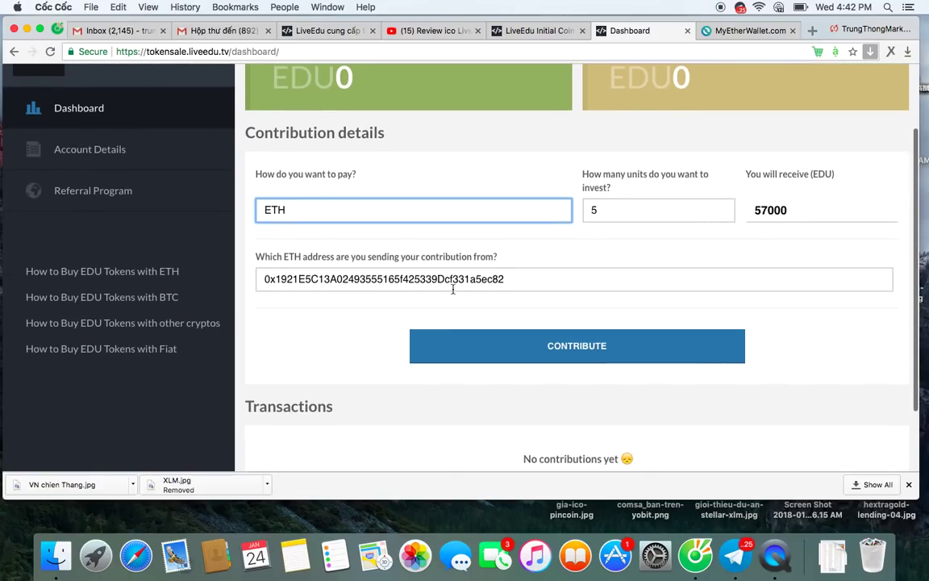
scroll(437, 291, "down", 3)
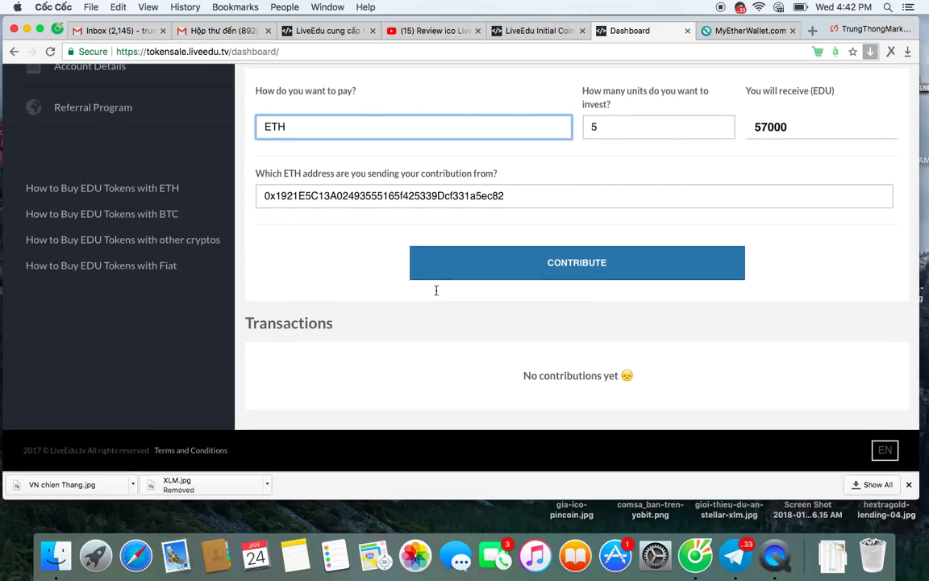
Open the Referral Program page of the token sale account.
scroll(436, 290, "up", 5)
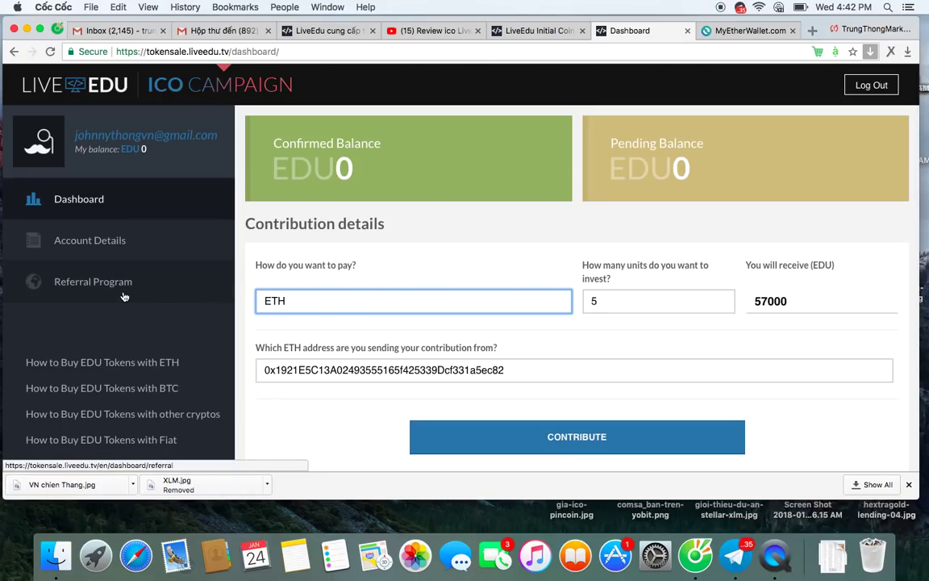
left_click(95, 282)
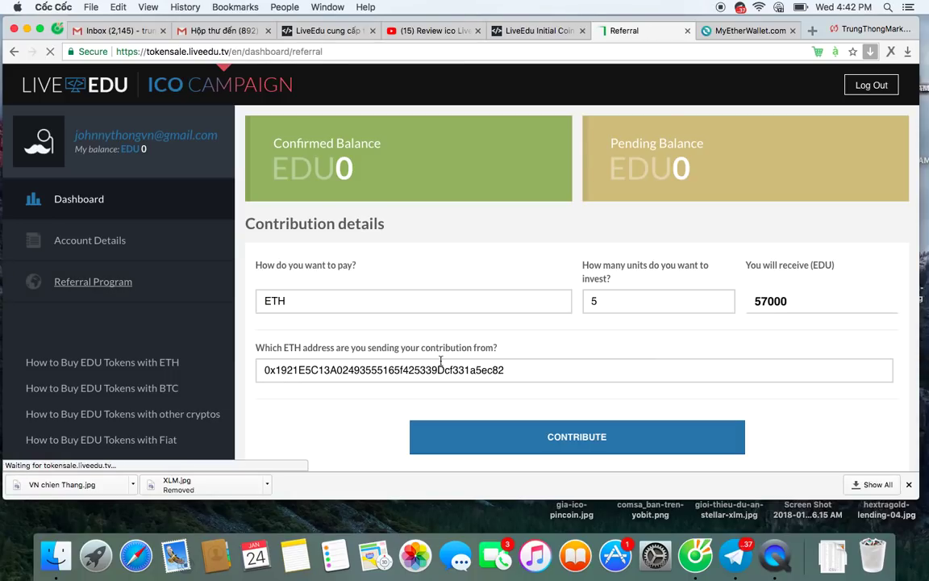
Review the Referral Program page, including the referral terms, optional ERC20 wallet address field, referral statistics and existing referral link.
scroll(441, 361, "down", 2)
scroll(440, 360, "down", 3)
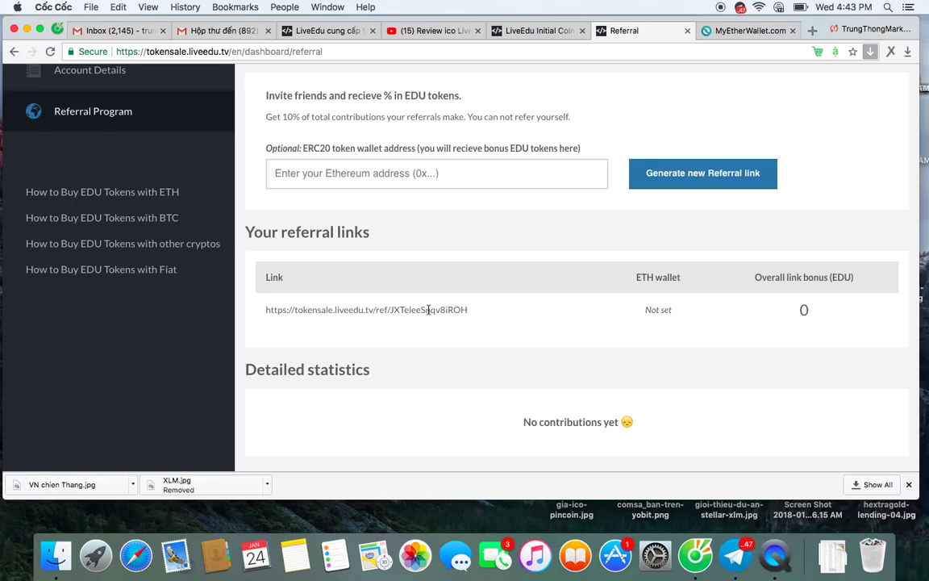
scroll(444, 321, "up", 1)
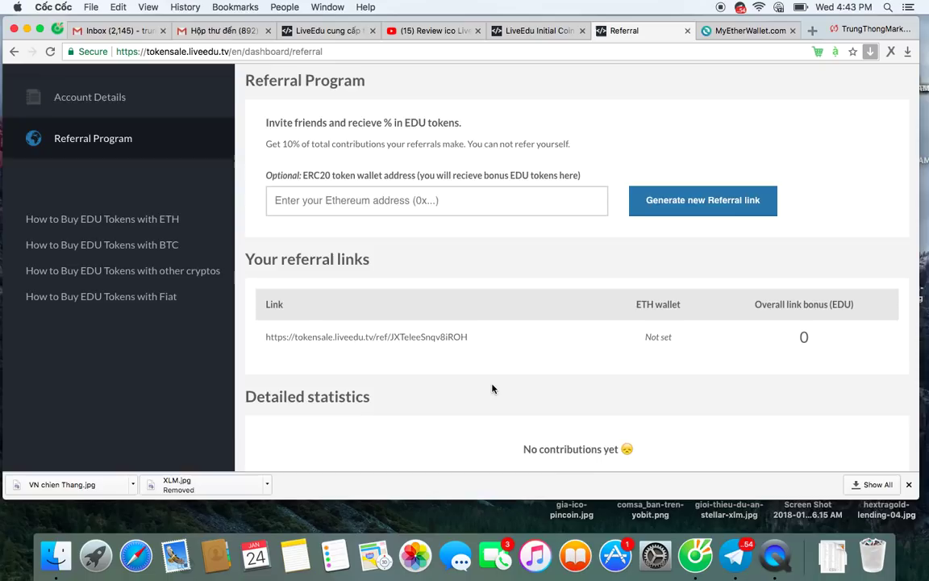
scroll(493, 389, "down", 2)
scroll(493, 389, "up", 5)
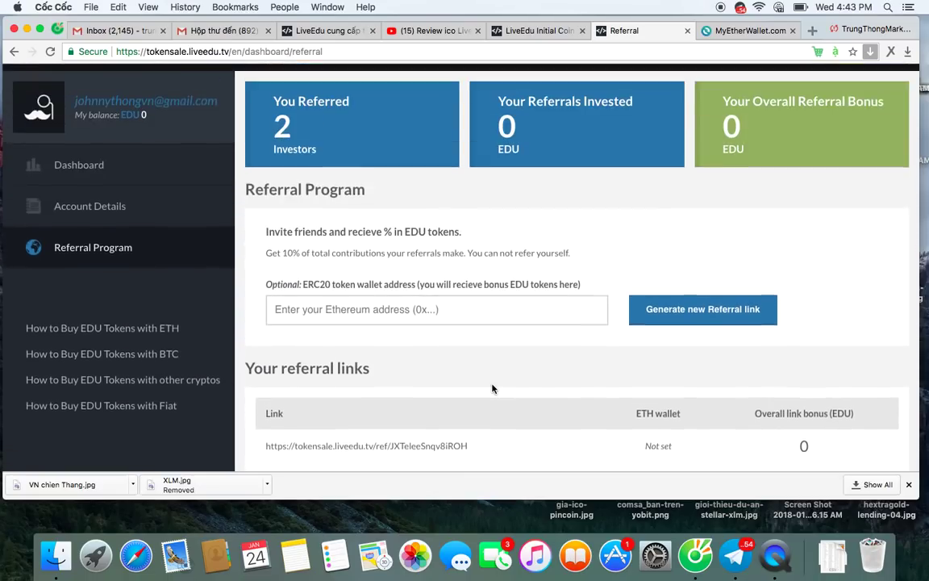
scroll(492, 388, "down", 5)
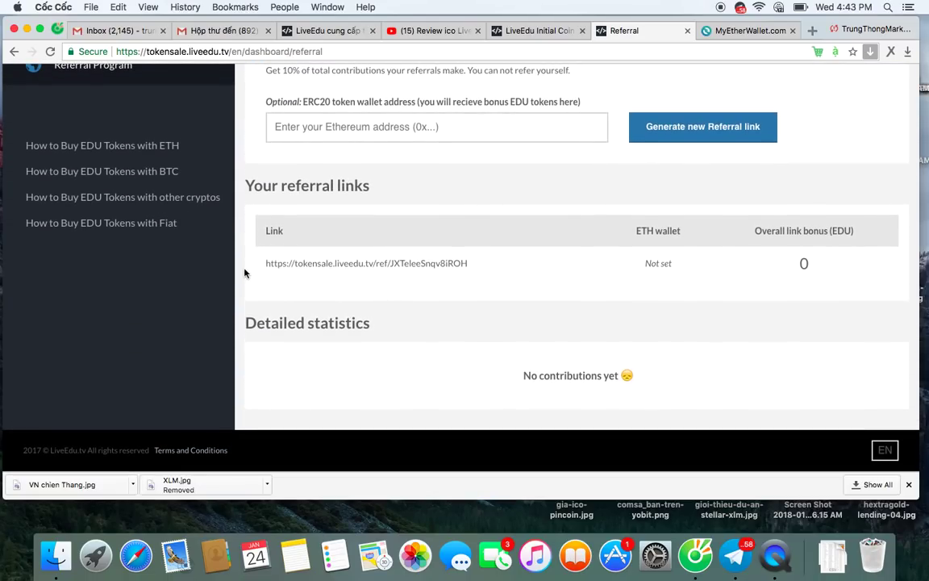
scroll(158, 310, "up", 1)
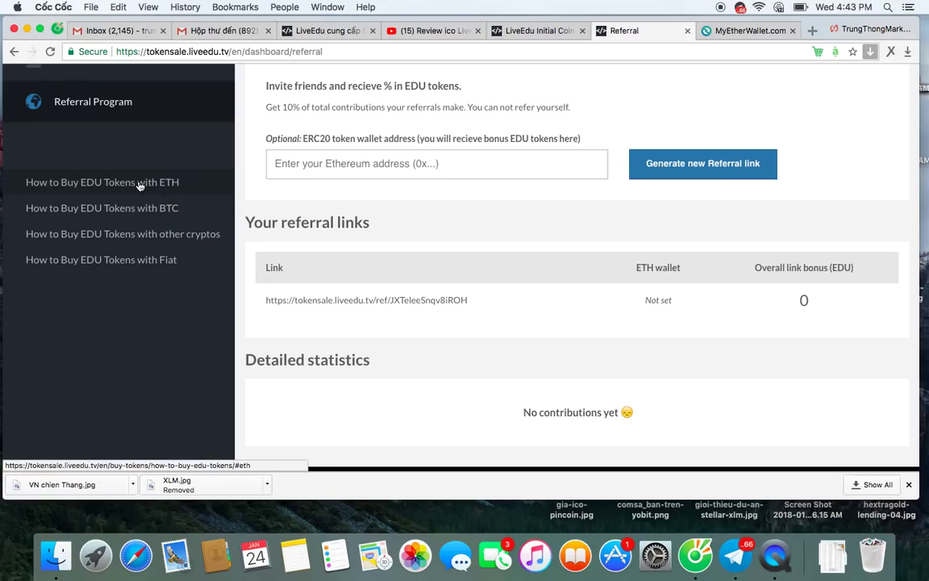
Return to the token sale dashboard and examine the contribution form's payment currency, investment units and sending ETH address fields.
scroll(141, 208, "up", 3)
left_click(92, 201)
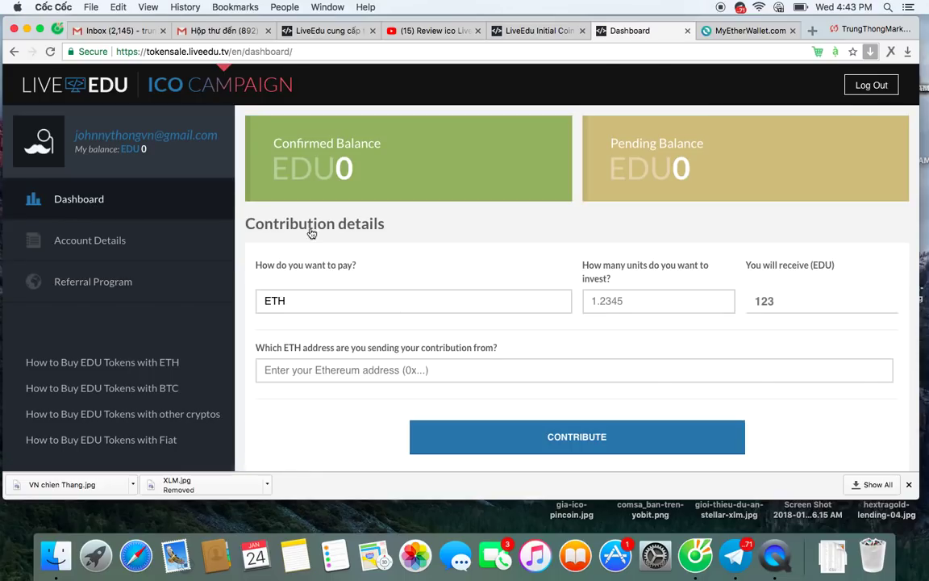
scroll(381, 218, "down", 2)
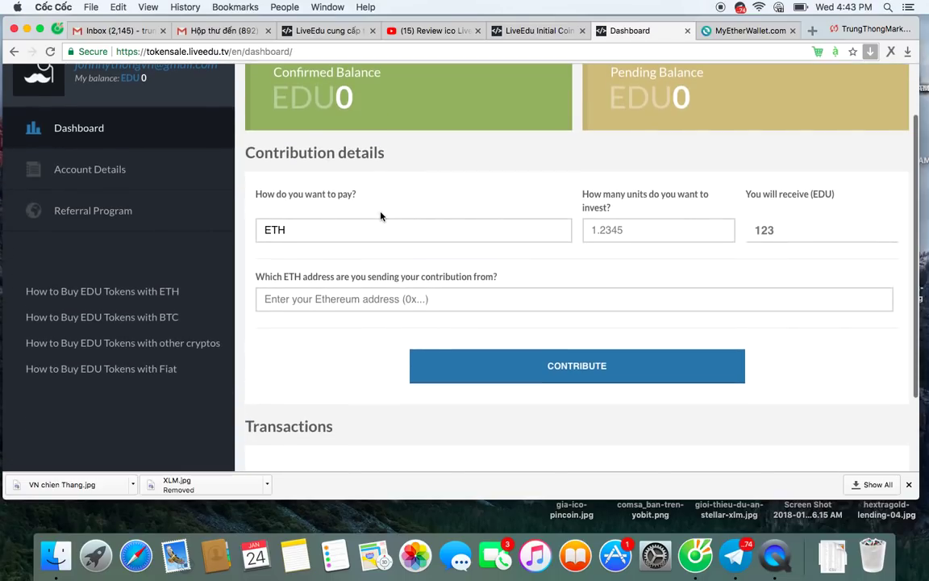
scroll(382, 139, "up", 2)
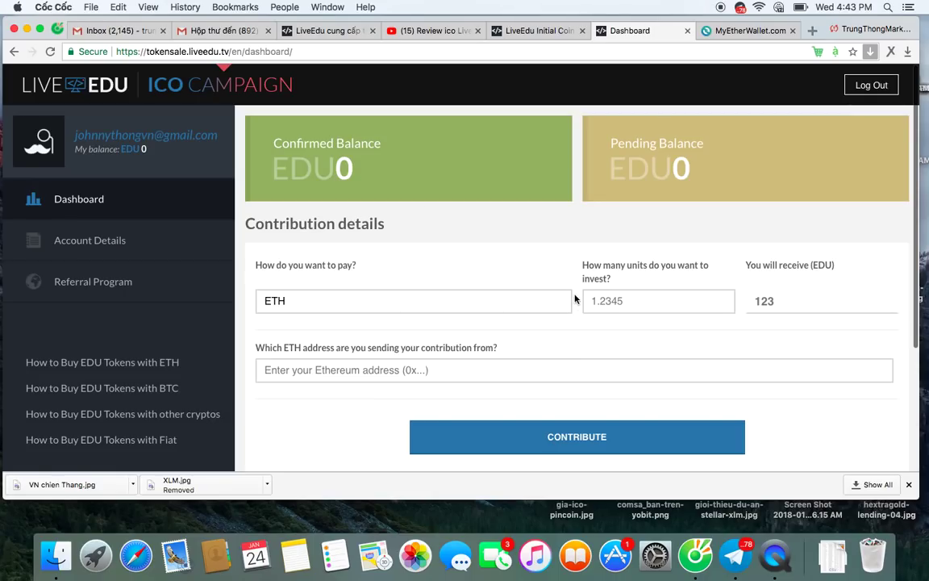
scroll(574, 364, "down", 1)
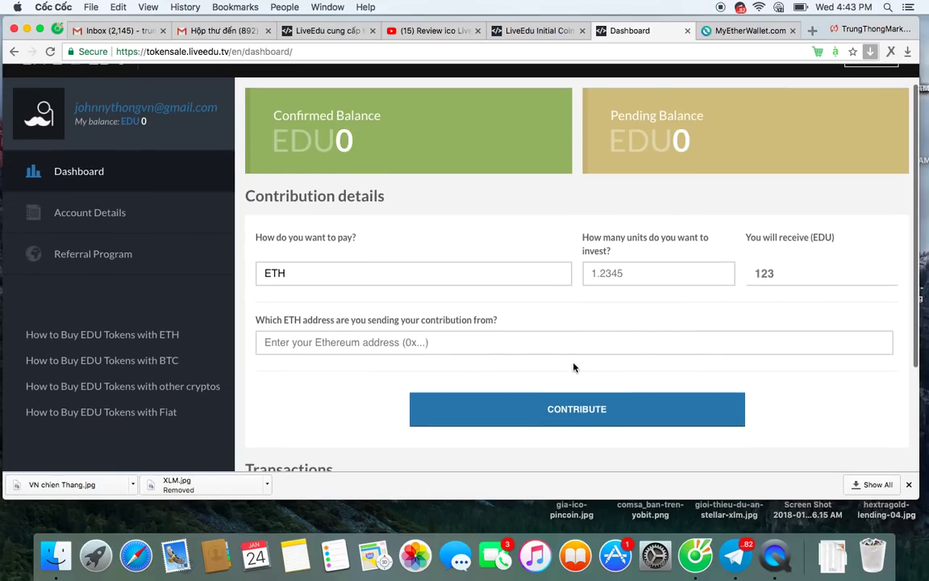
left_click(425, 345)
scroll(345, 375, "down", 1)
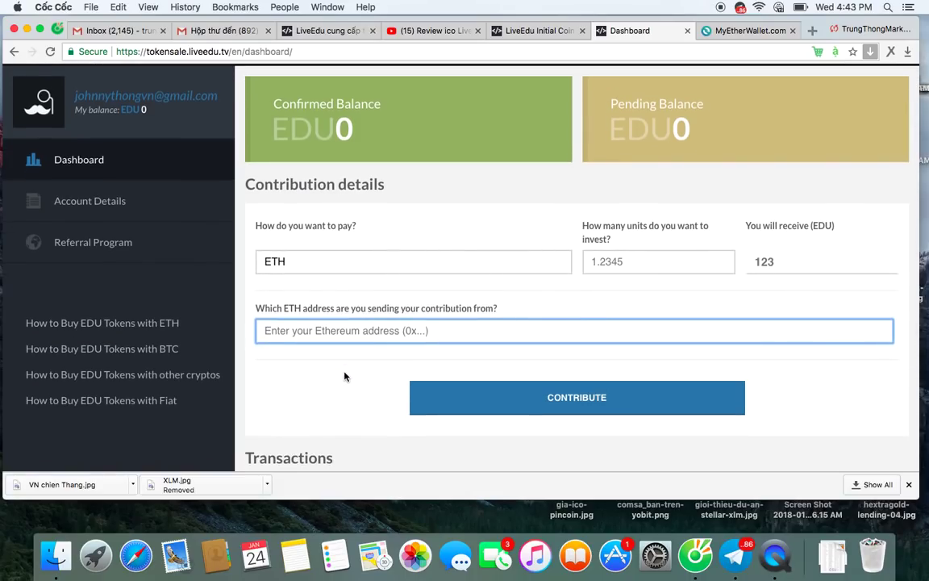
left_click(598, 261)
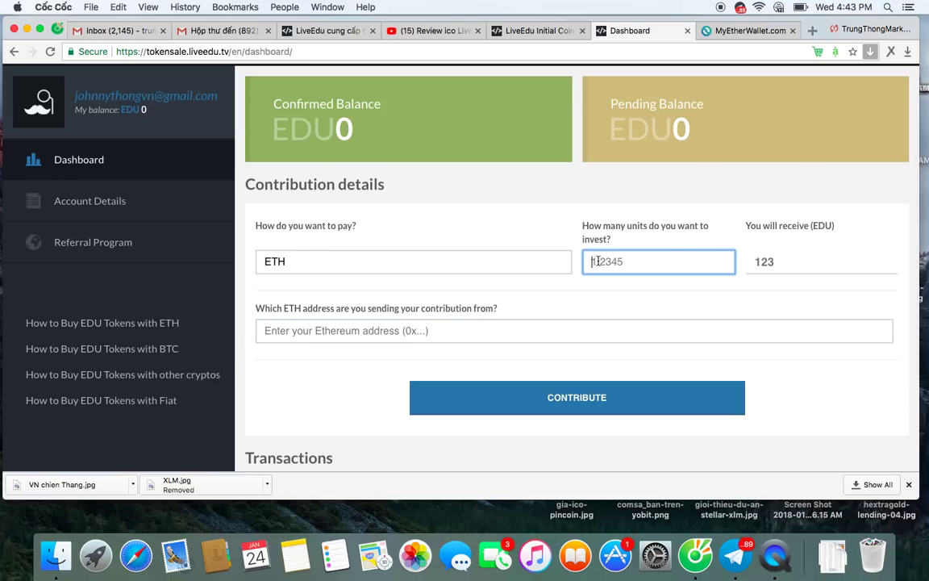
left_click(643, 259)
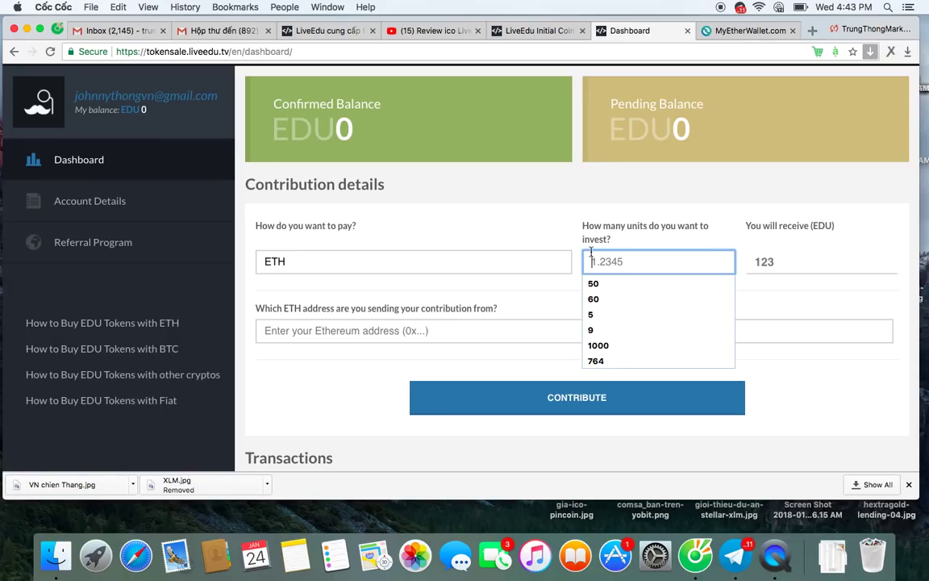
scroll(592, 201, "down", 4)
scroll(593, 250, "up", 5)
scroll(592, 252, "down", 5)
scroll(591, 249, "up", 5)
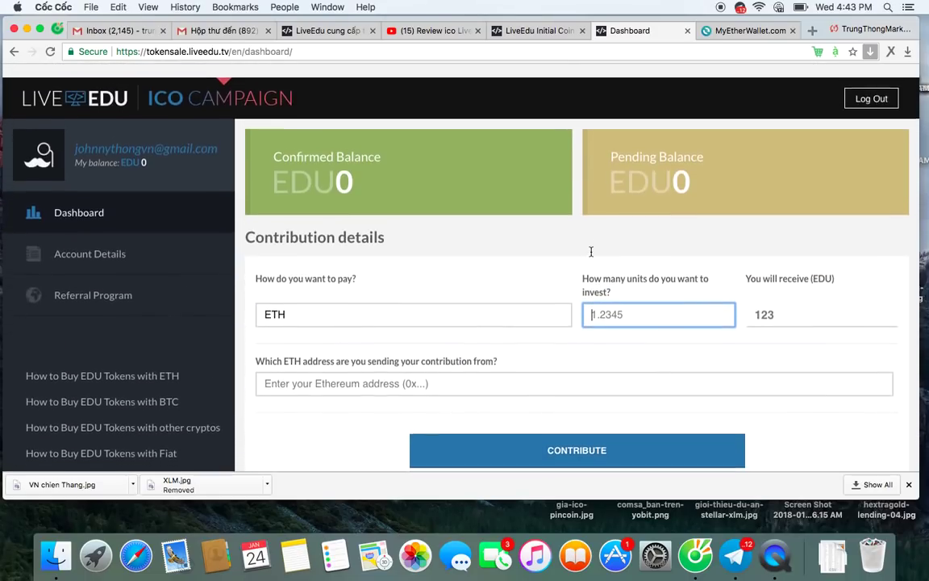
scroll(591, 252, "down", 5)
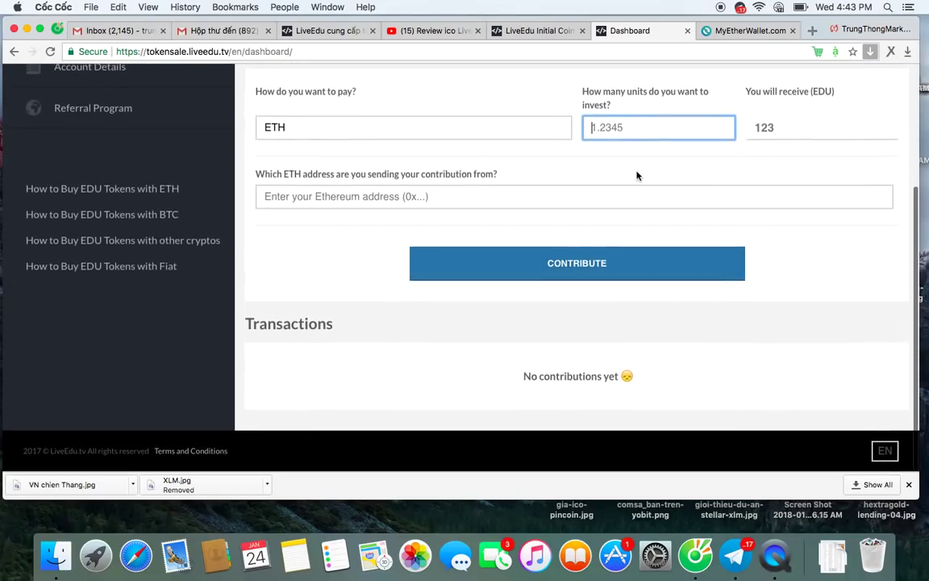
scroll(595, 98, "up", 5)
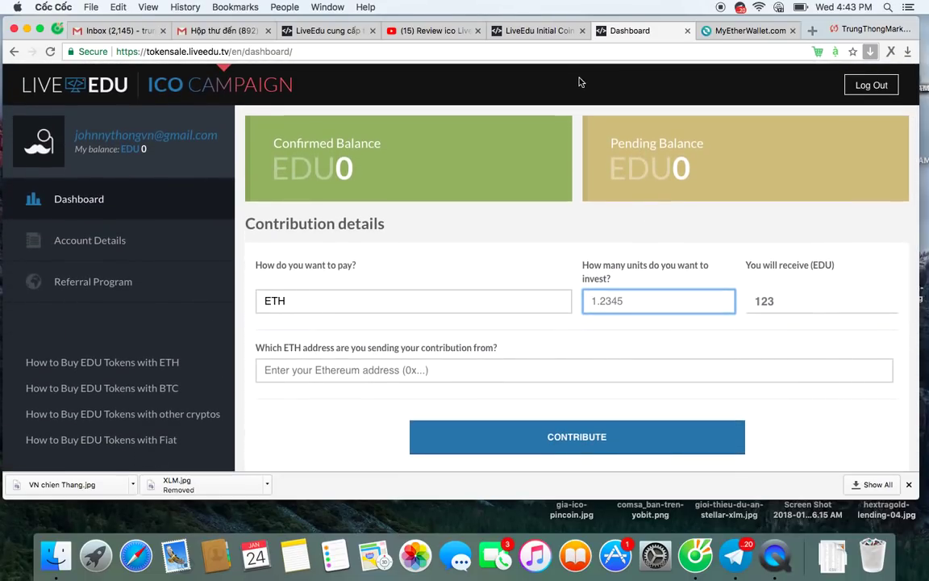
Switch back to the LiveEdu Initial Coin Offering home page.
left_click(525, 31)
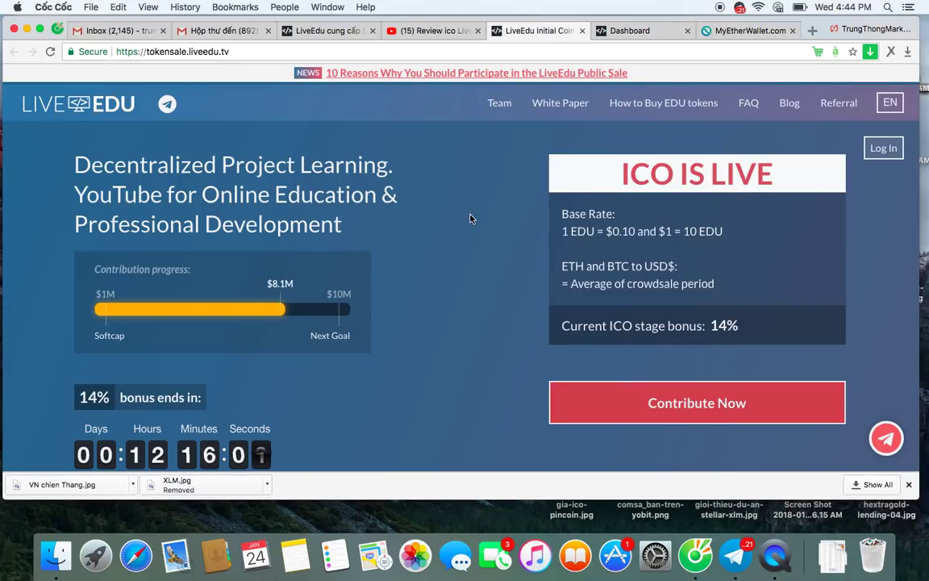